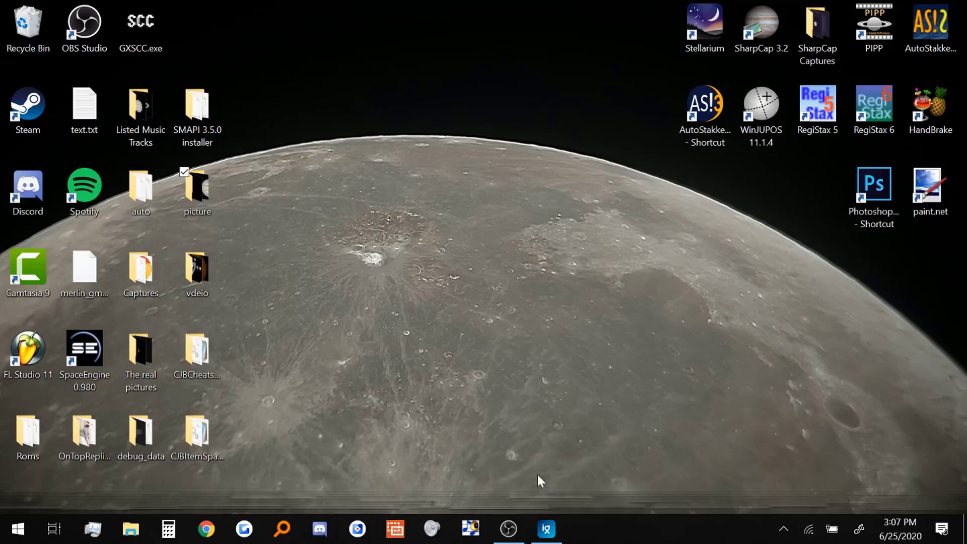
Step: Bring the Saturn2.png ImageGlass window forward and close it
{"action": "left_click", "coordinate": [546, 531]}
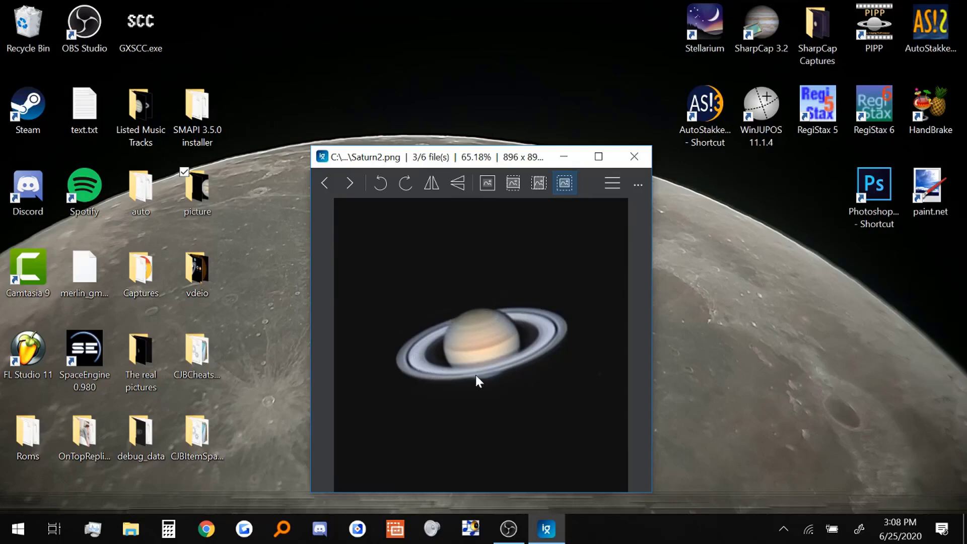
{"action": "left_click", "coordinate": [632, 159]}
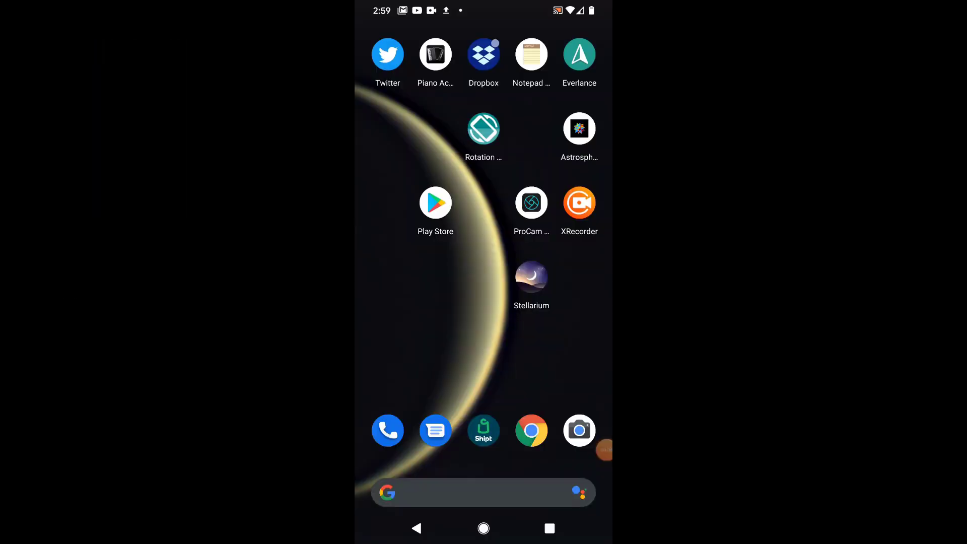
Step: Launch Stellarium, run time at x1000 to reach early June 26, then return to real time
{"action": "left_click", "coordinate": [531, 277]}
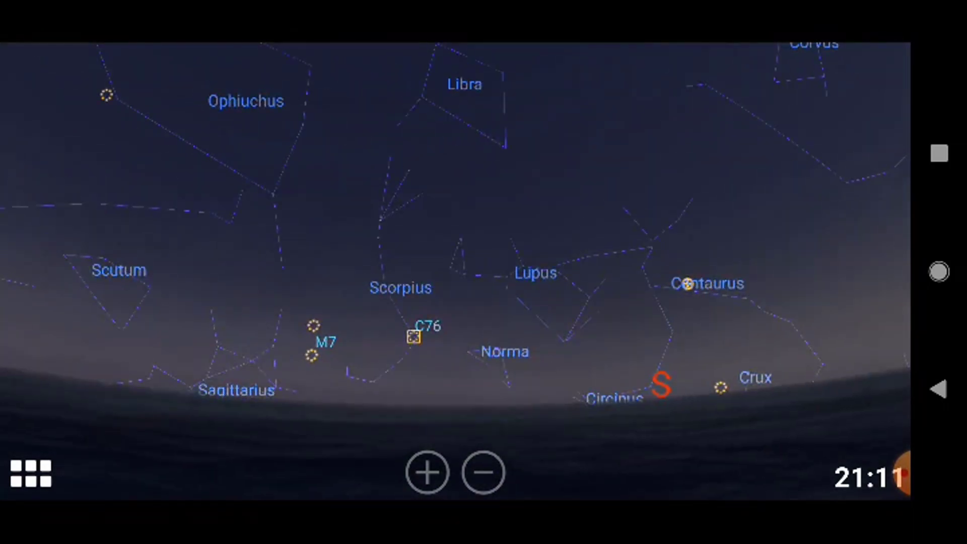
{"action": "left_click", "coordinate": [148, 469]}
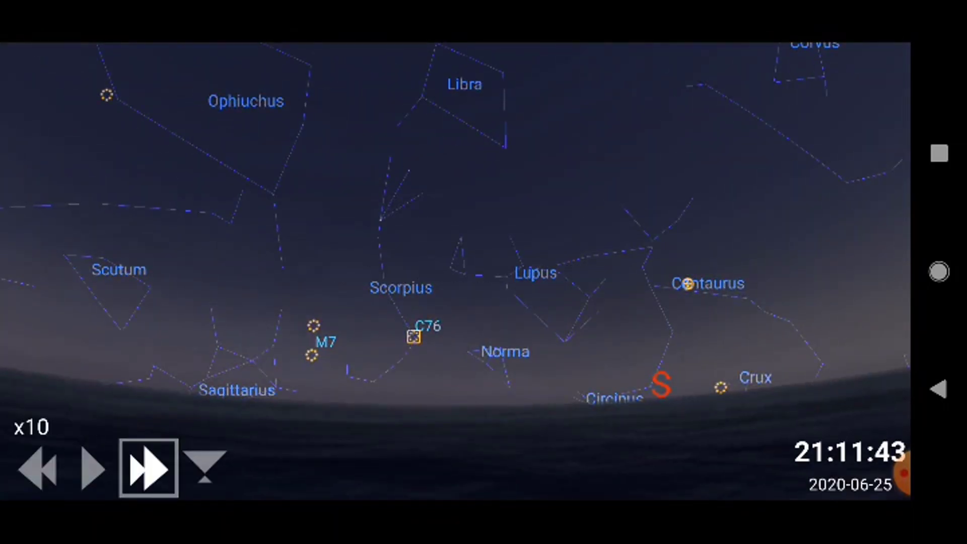
{"action": "left_click", "coordinate": [148, 469]}
{"action": "left_click", "coordinate": [149, 470]}
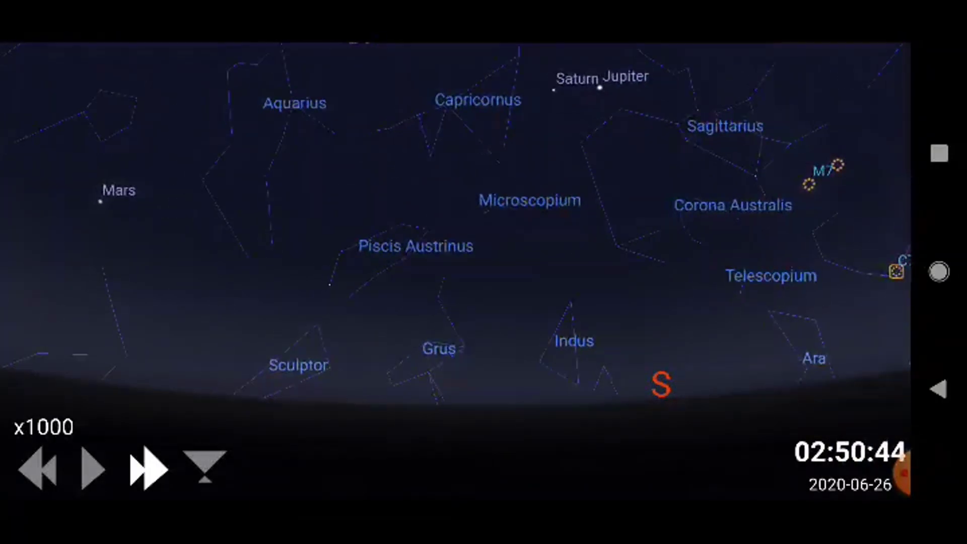
{"action": "left_click", "coordinate": [93, 470]}
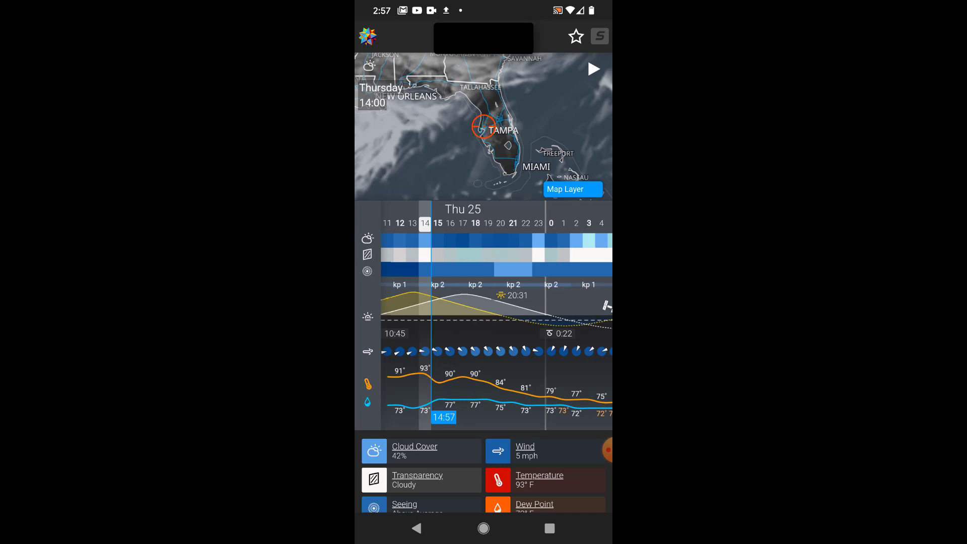
Step: Check Friday's 2:00 and 3:00 cloud cover and transparency forecasts
{"action": "scroll", "coordinate": [497, 315], "scroll_direction": "right", "scroll_amount": 5}
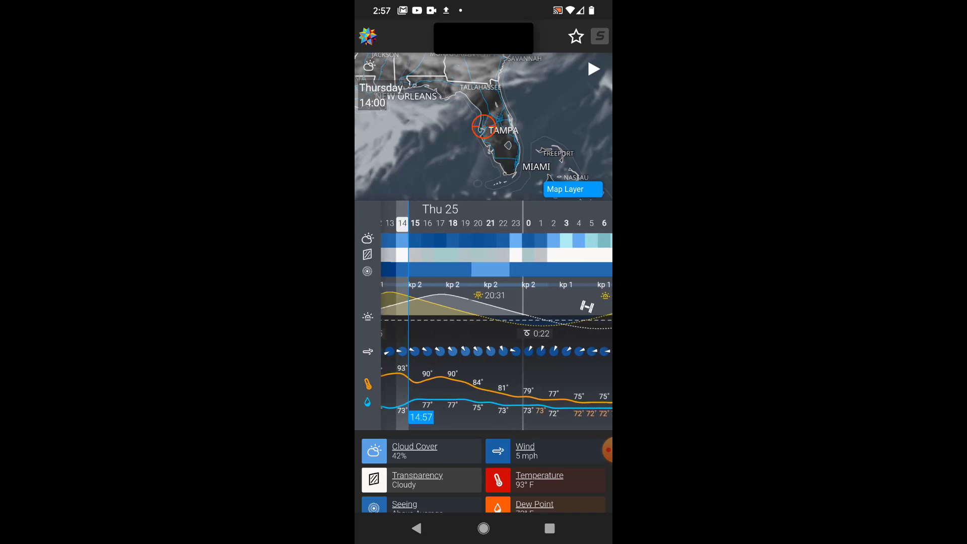
{"action": "scroll", "coordinate": [497, 315], "scroll_direction": "right", "scroll_amount": 5}
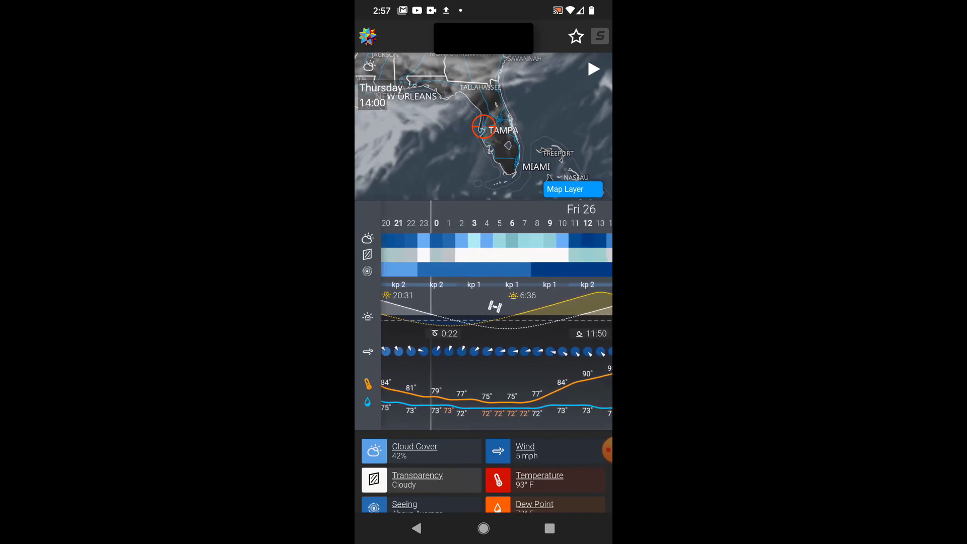
{"action": "left_click", "coordinate": [463, 312]}
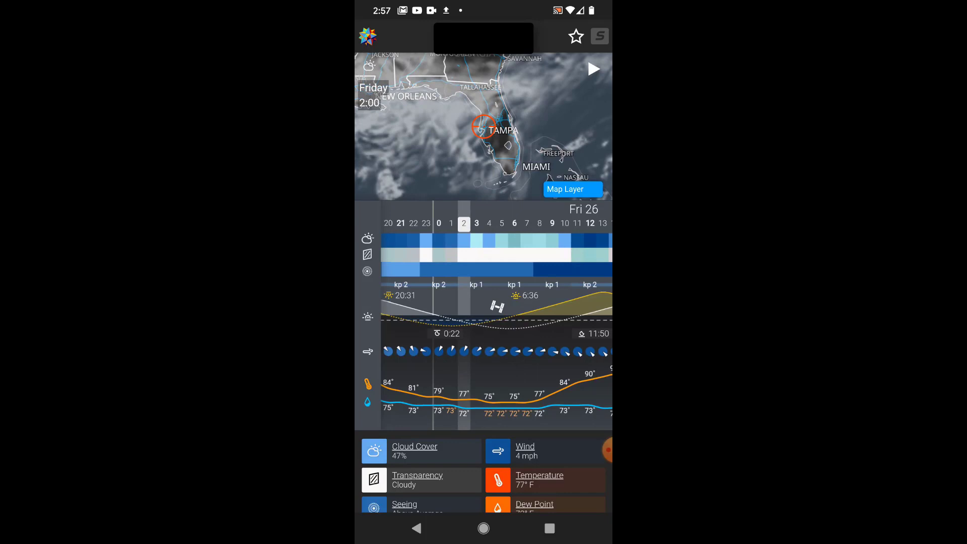
{"action": "left_click", "coordinate": [476, 312]}
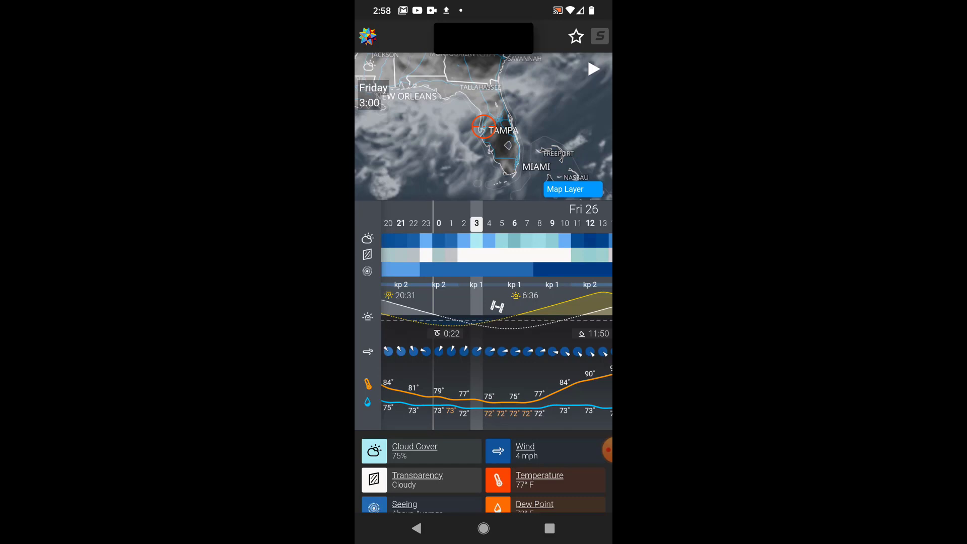
Step: Check Saturday 27's 3:00 forecast, then settle on the 2:00 forecast
{"action": "scroll", "coordinate": [497, 315], "scroll_direction": "right", "scroll_amount": 5}
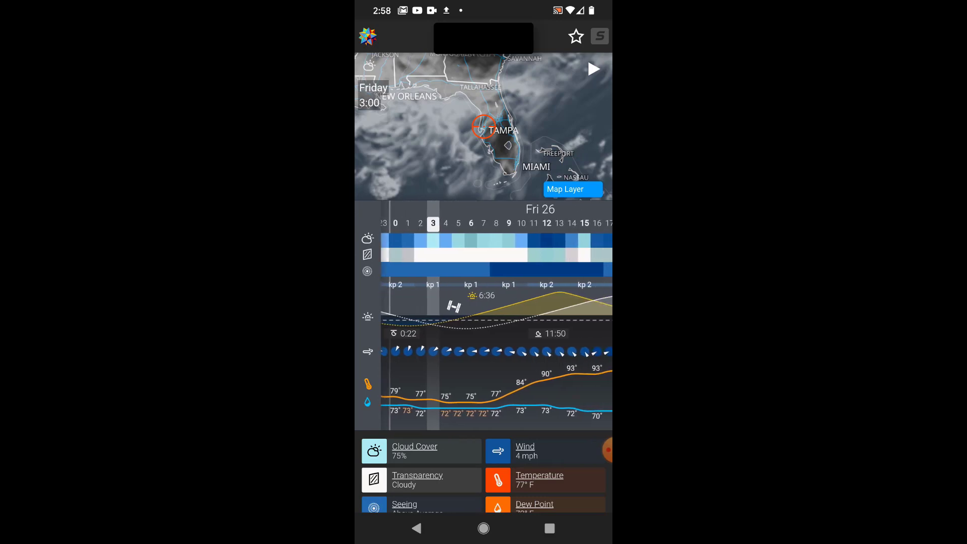
{"action": "scroll", "coordinate": [497, 315], "scroll_direction": "right", "scroll_amount": 3}
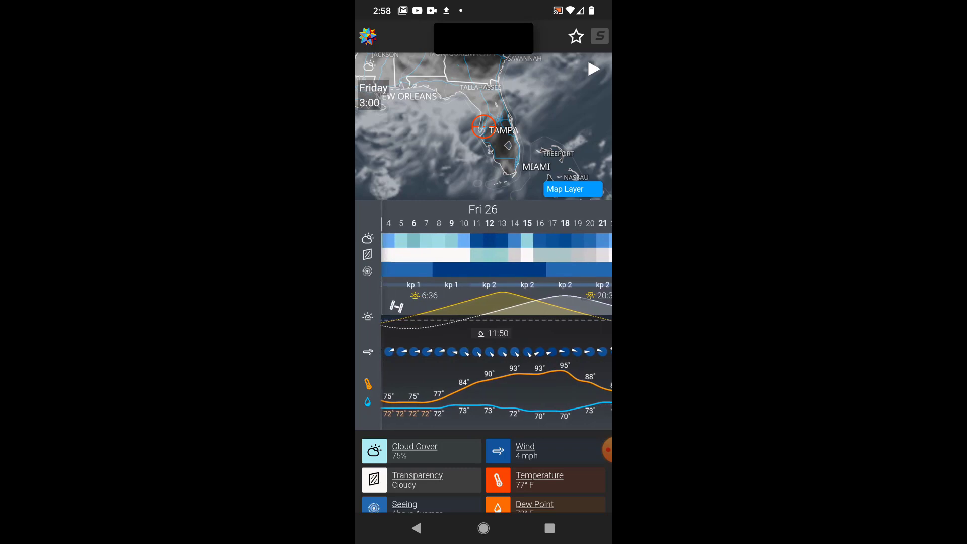
{"action": "scroll", "coordinate": [497, 315], "scroll_direction": "right", "scroll_amount": 6}
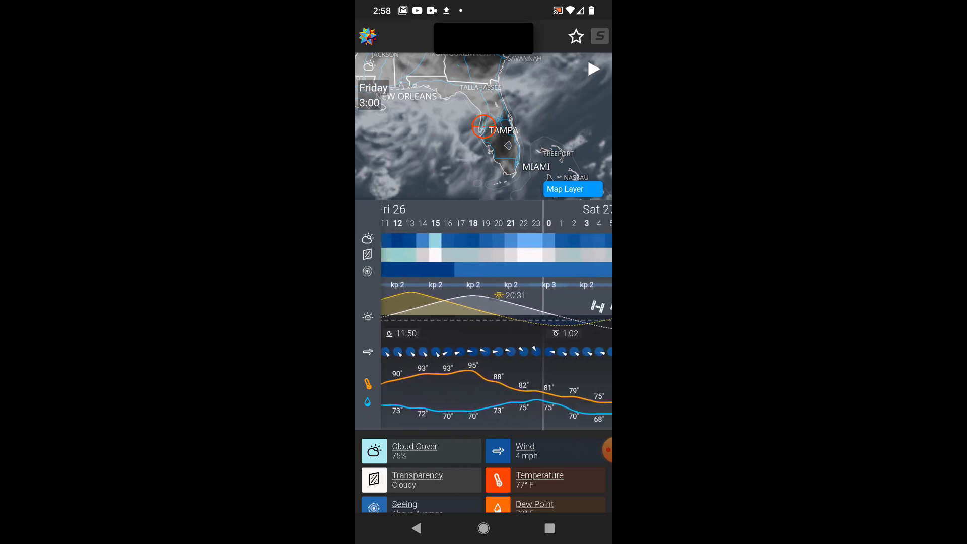
{"action": "scroll", "coordinate": [497, 314], "scroll_direction": "right", "scroll_amount": 3}
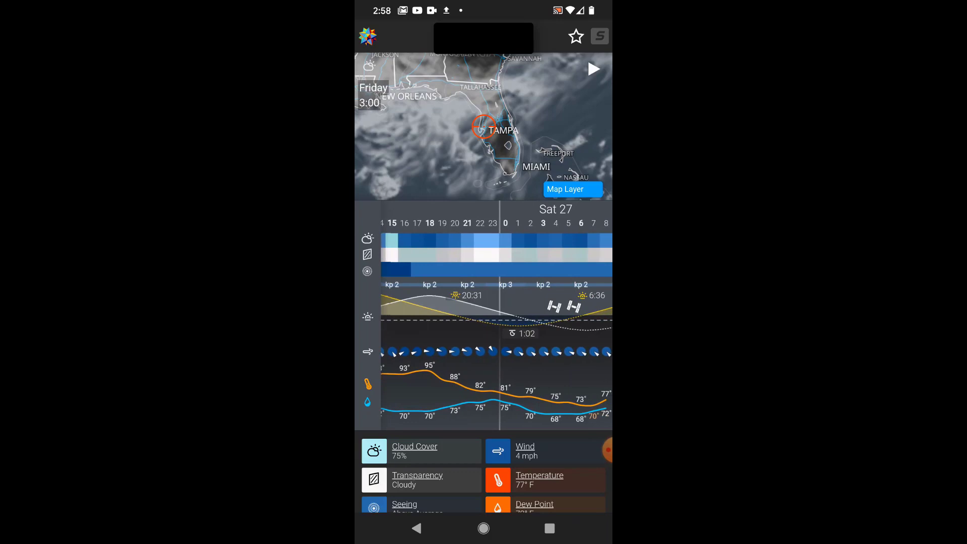
{"action": "left_click", "coordinate": [543, 223]}
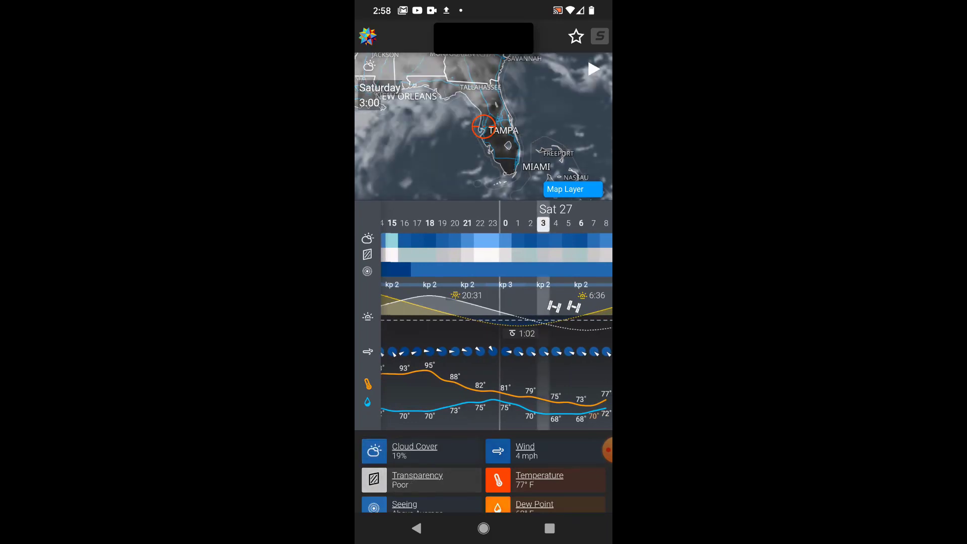
{"action": "left_click", "coordinate": [530, 223]}
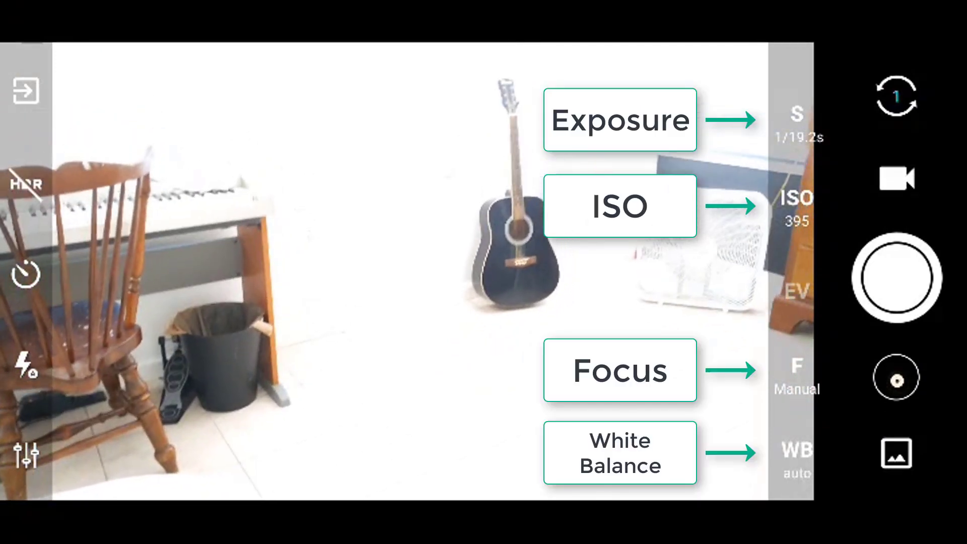
Step: Slide the ISO scale down to 55 and shorten the shutter toward 1/92.4s
{"action": "left_click", "coordinate": [796, 204]}
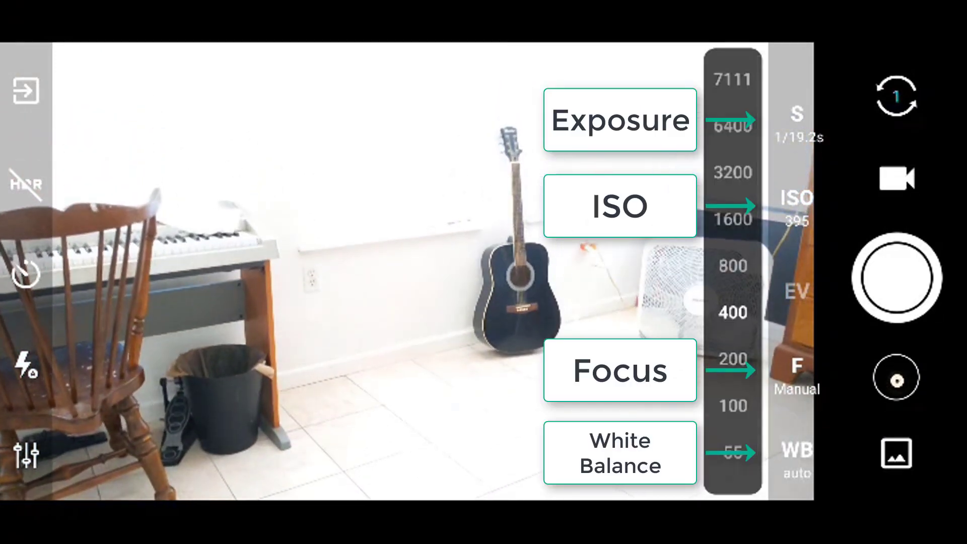
{"action": "mouse_move", "coordinate": [733, 328]}
{"action": "left_mouse_down"}
{"action": "mouse_move", "coordinate": [738, 247]}
{"action": "mouse_move", "coordinate": [738, 317]}
{"action": "mouse_move", "coordinate": [738, 282]}
{"action": "mouse_move", "coordinate": [739, 296]}
{"action": "left_mouse_up"}
{"action": "left_click", "coordinate": [796, 121]}
Step: Step the ISO through 100 and 200 up to 400, and adjust the shutter toward 1s
{"action": "left_click", "coordinate": [796, 207]}
{"action": "left_click", "coordinate": [732, 370]}
{"action": "left_click", "coordinate": [733, 323]}
{"action": "left_click", "coordinate": [732, 277]}
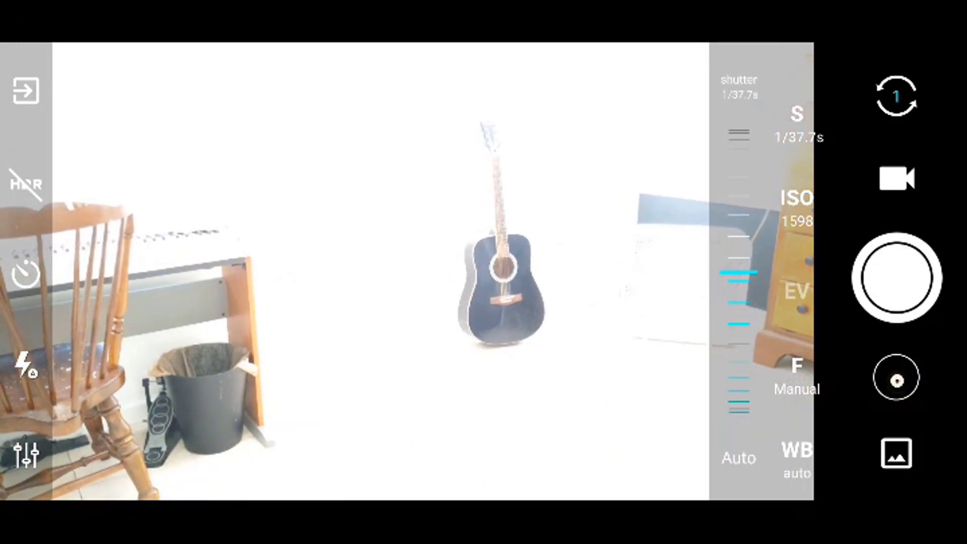
{"action": "mouse_move", "coordinate": [738, 292]}
{"action": "left_mouse_down"}
{"action": "mouse_move", "coordinate": [738, 242]}
{"action": "mouse_move", "coordinate": [738, 295]}
{"action": "left_mouse_up"}
Step: Bring the ISO back down to 55, keep auto white balance, and open manual focus for infinity
{"action": "left_click", "coordinate": [796, 207]}
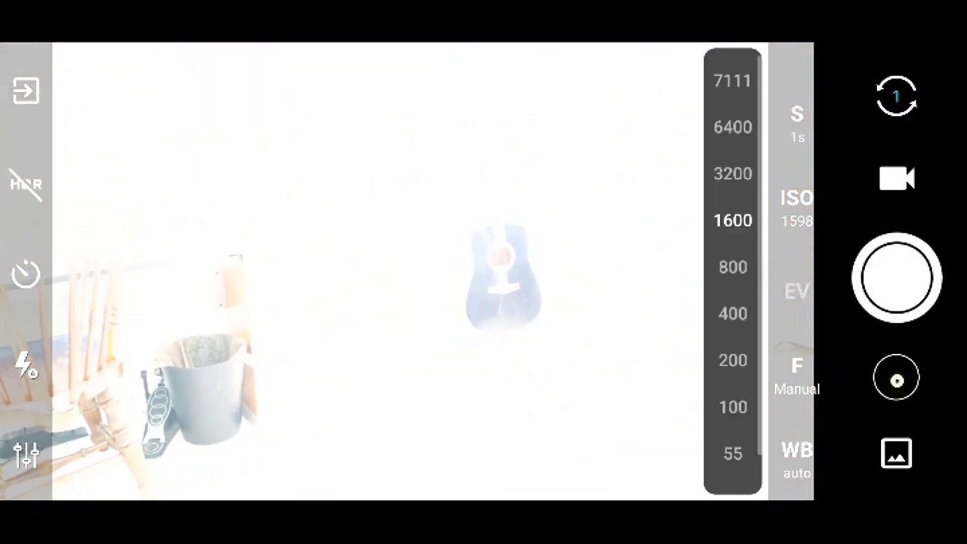
{"action": "left_click", "coordinate": [732, 313]}
{"action": "left_click", "coordinate": [733, 360]}
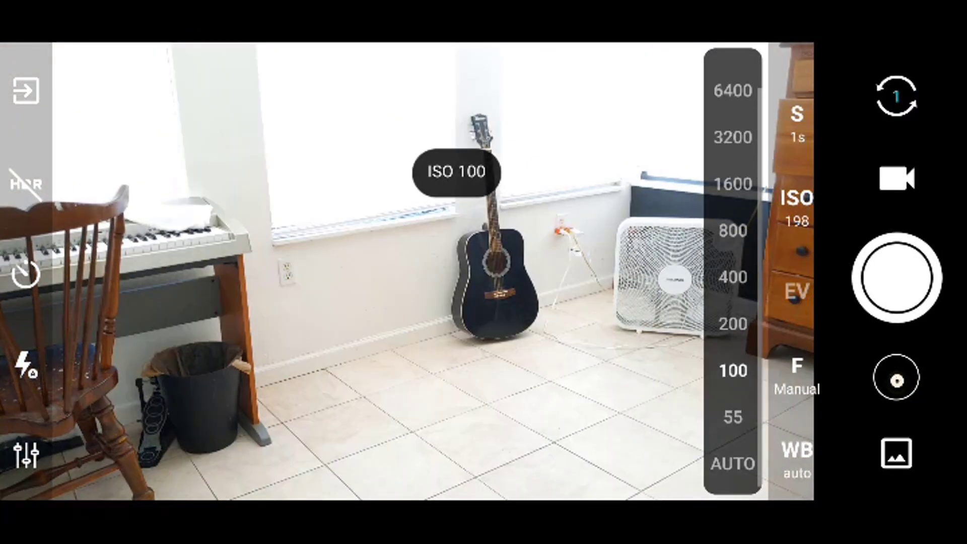
{"action": "left_click", "coordinate": [733, 416]}
{"action": "left_click", "coordinate": [796, 459]}
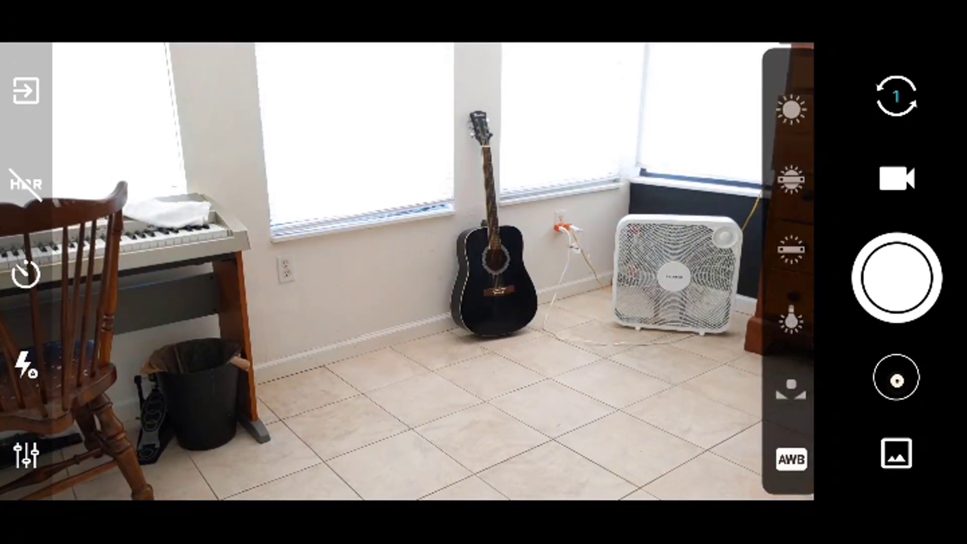
{"action": "left_click", "coordinate": [791, 459]}
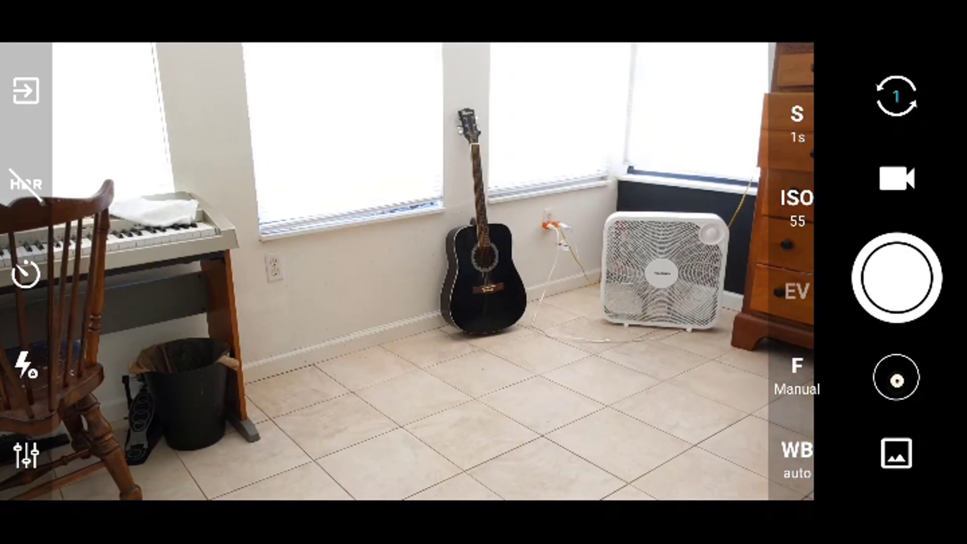
{"action": "left_click", "coordinate": [796, 376]}
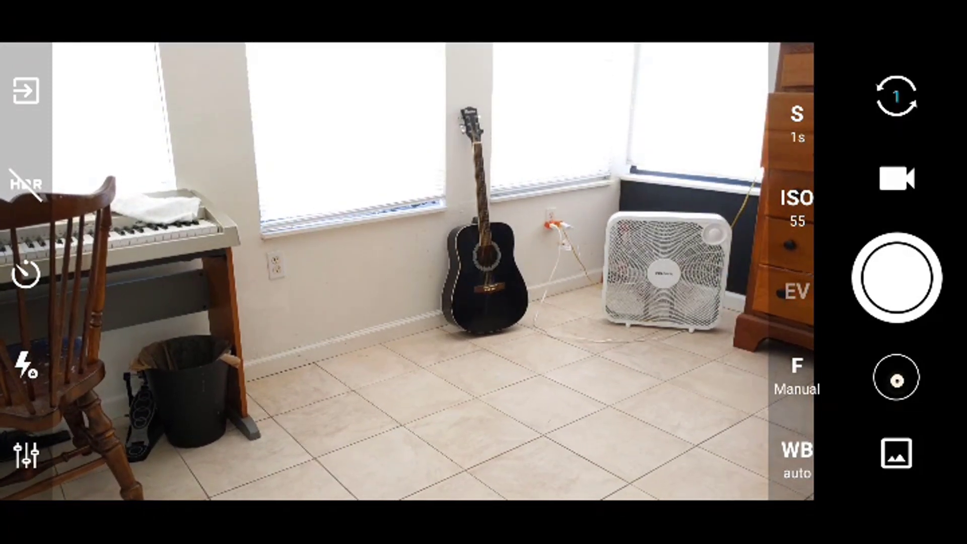
Step: Switch ProCamera X from photo to video recording mode
{"action": "left_click", "coordinate": [897, 178]}
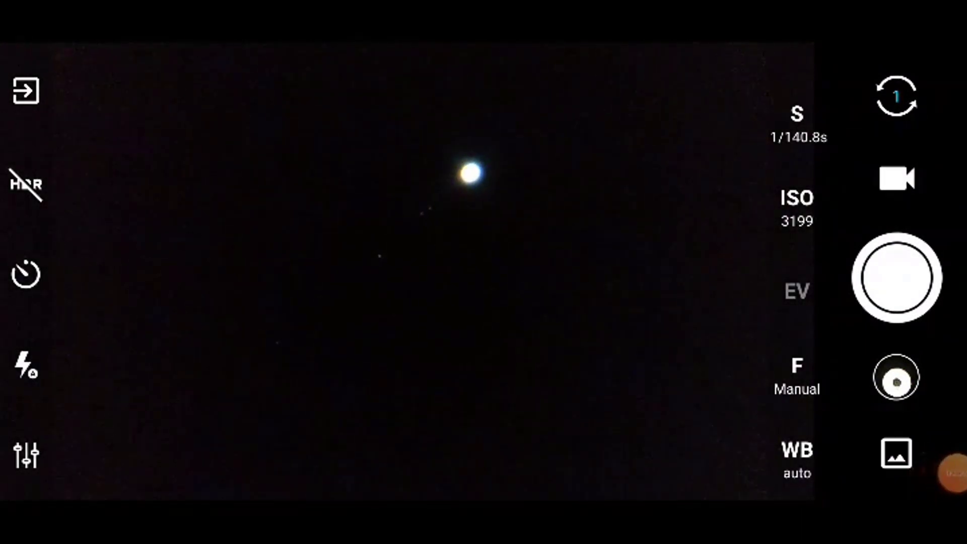
Step: Step the ISO down through 800, 400 and 200 to 55, then focus on Jupiter
{"action": "left_click", "coordinate": [797, 207]}
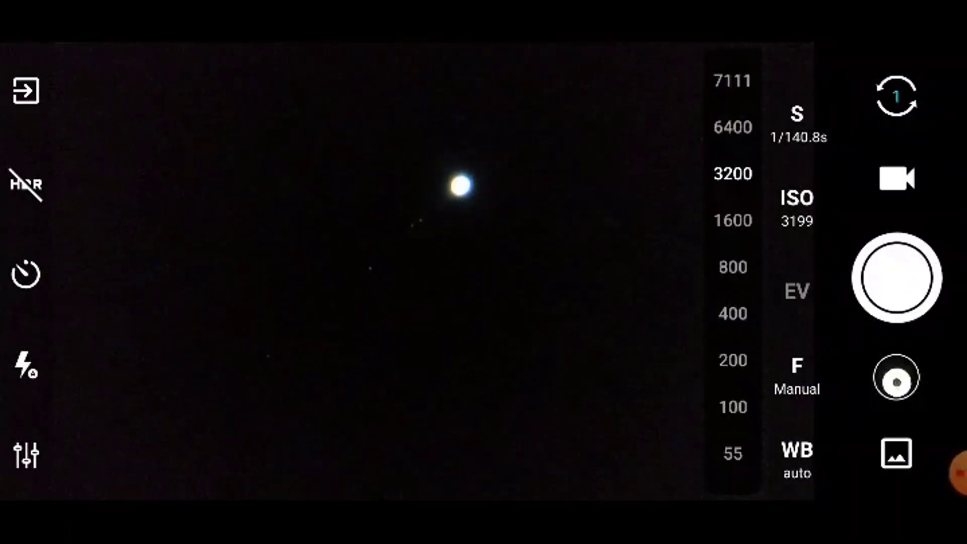
{"action": "left_click", "coordinate": [733, 267]}
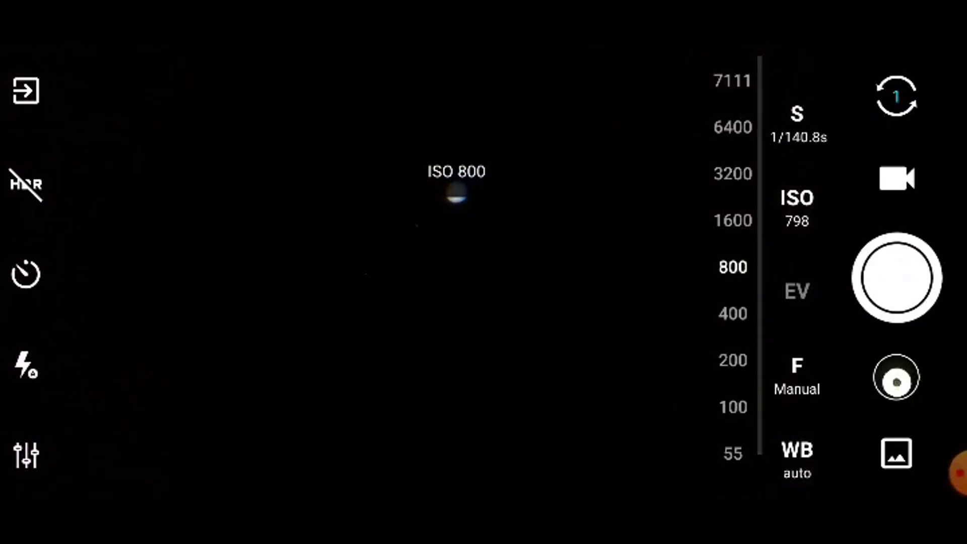
{"action": "left_click", "coordinate": [732, 313]}
{"action": "left_click", "coordinate": [732, 358]}
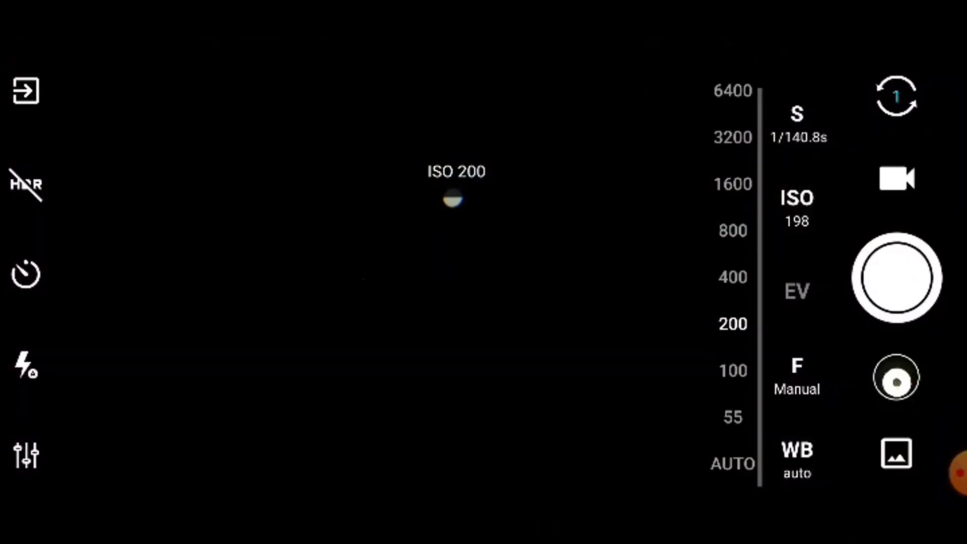
{"action": "left_click", "coordinate": [733, 417]}
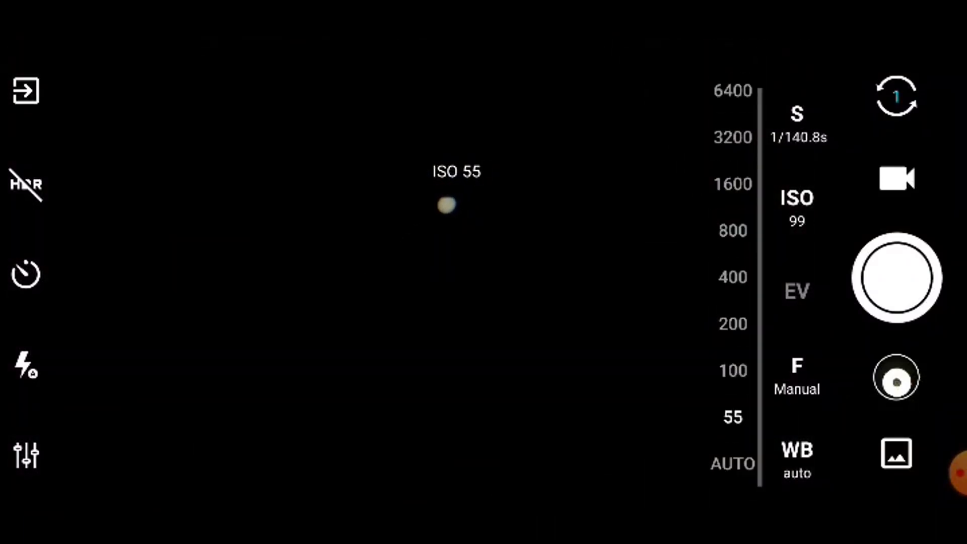
{"action": "left_click", "coordinate": [492, 319]}
{"action": "left_click", "coordinate": [455, 236]}
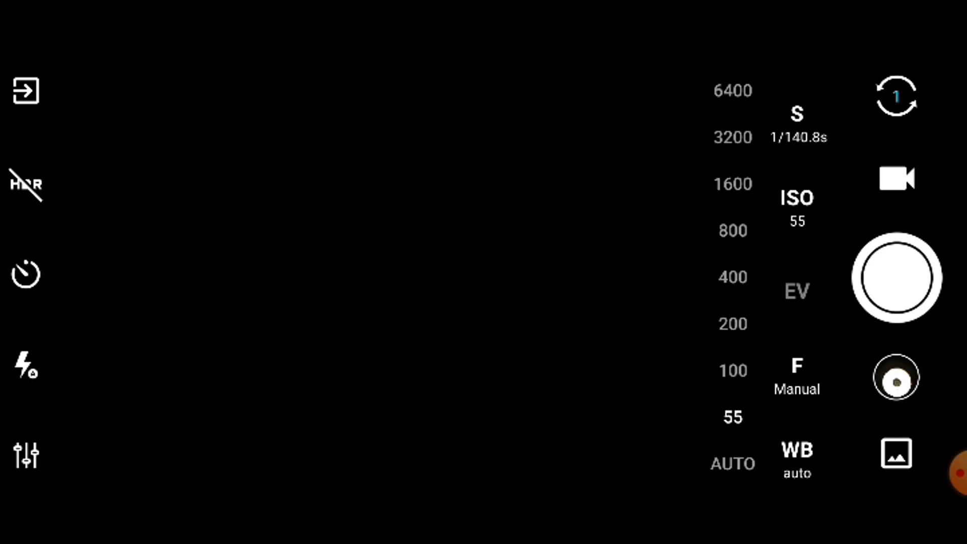
Step: Zoom in to 1.56x on Jupiter and bring up the shutter-speed slider
{"action": "scroll", "coordinate": [484, 272], "scroll_direction": "up", "scroll_amount": 2}
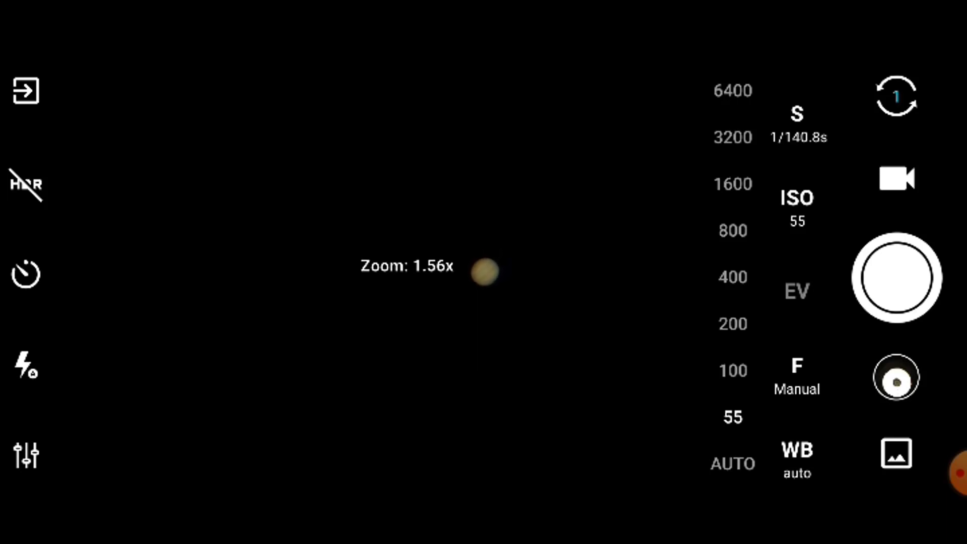
{"action": "left_click", "coordinate": [797, 121]}
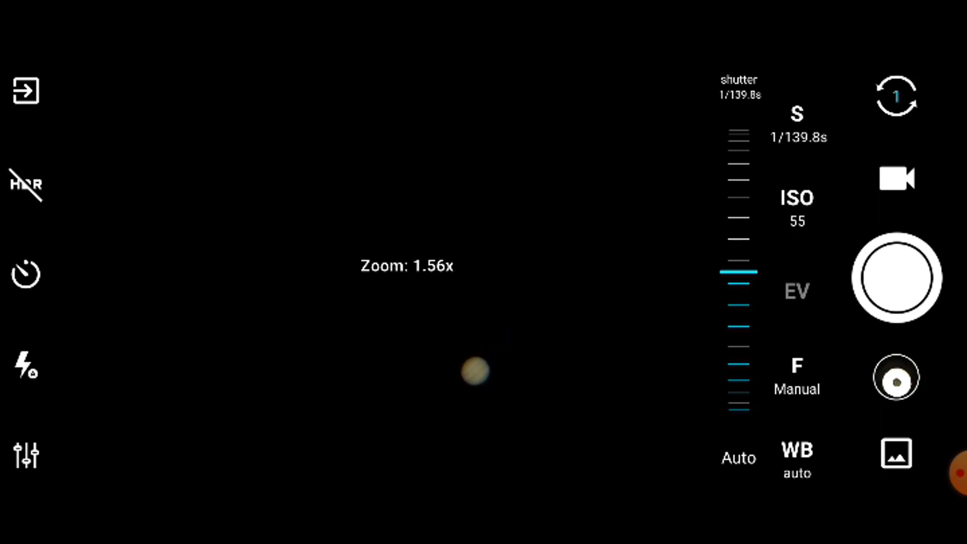
Step: Set the shutter to 1/174.9s and zoom back out to 1.46x
{"action": "left_click_drag", "start_coordinate": [738, 302], "coordinate": [738, 269]}
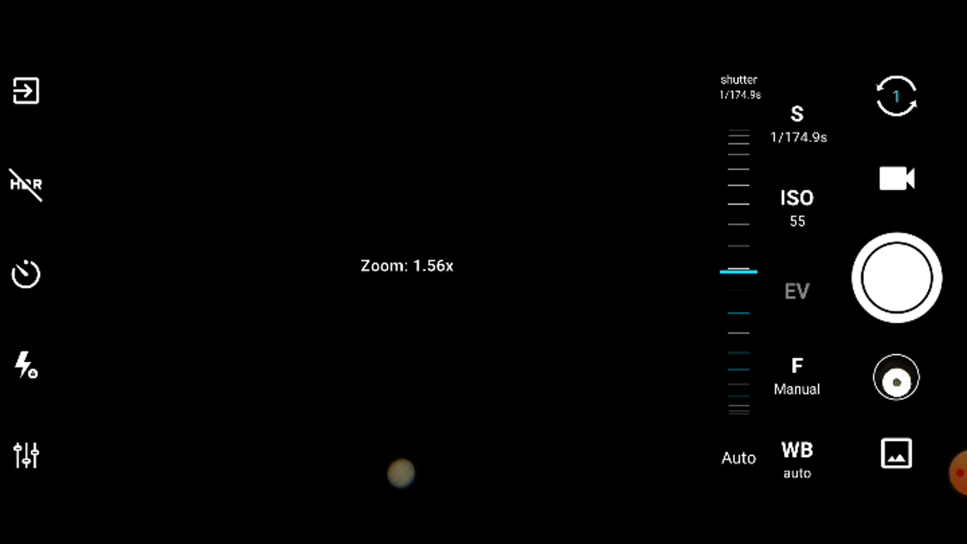
{"action": "scroll", "coordinate": [398, 352], "scroll_direction": "down", "scroll_amount": 2}
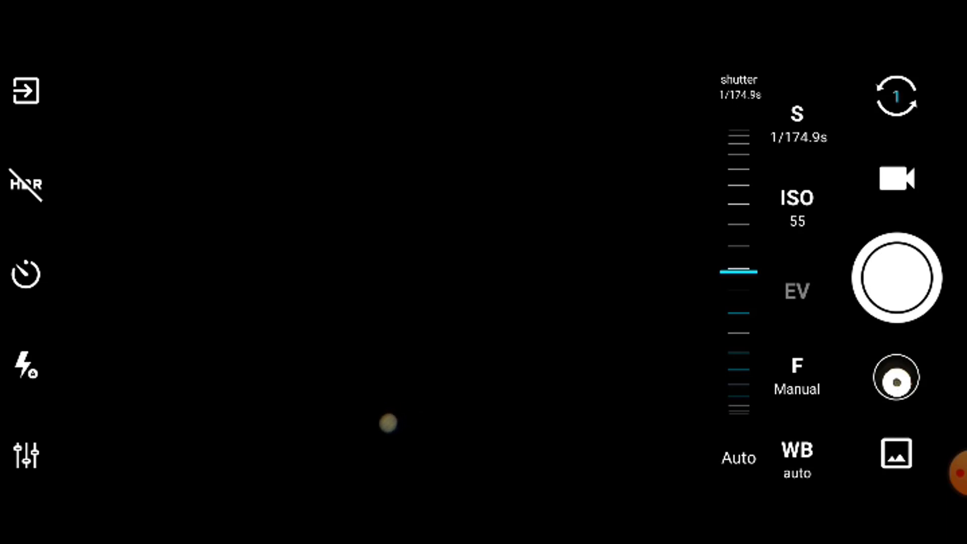
Step: Record a video of Jupiter in video mode, pausing once and then resuming
{"action": "left_click", "coordinate": [896, 178]}
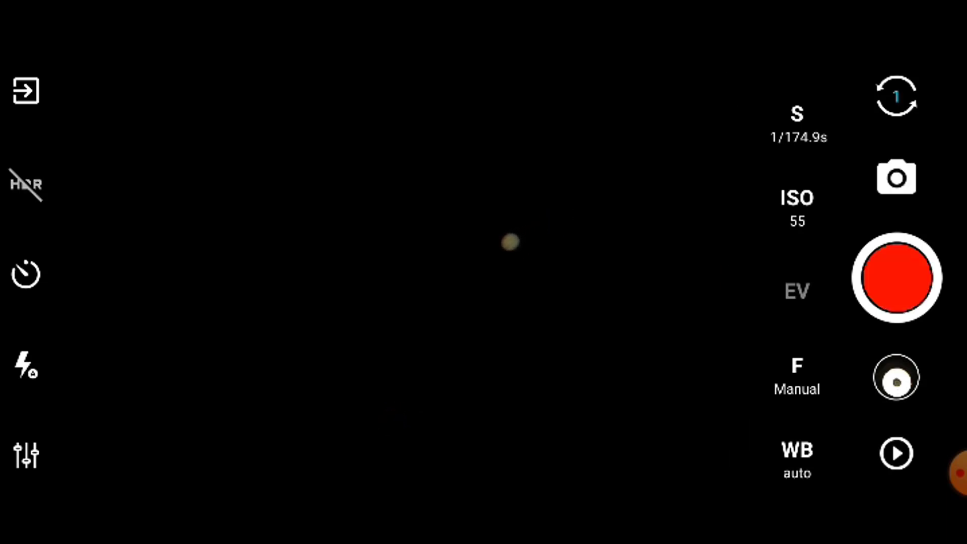
{"action": "left_click", "coordinate": [896, 277]}
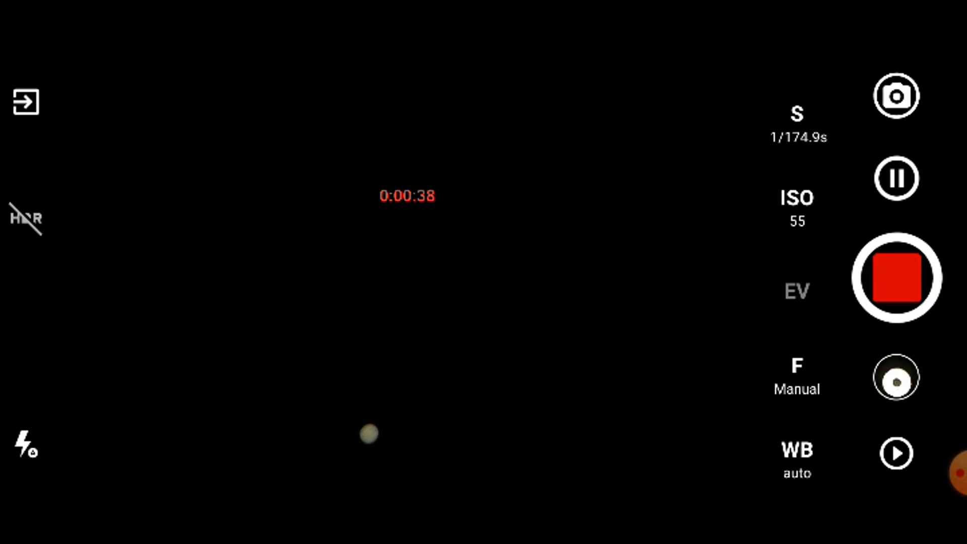
{"action": "left_click", "coordinate": [896, 179]}
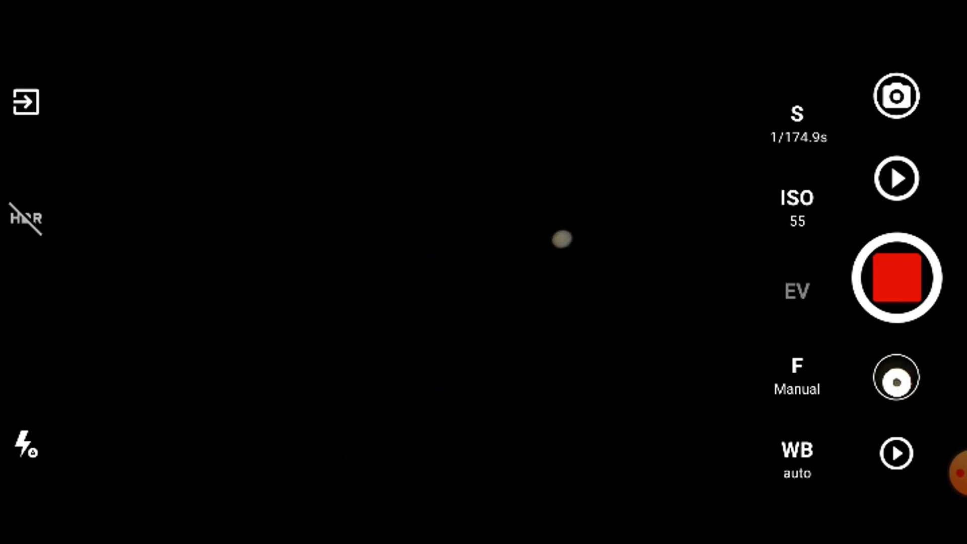
{"action": "left_click", "coordinate": [896, 178]}
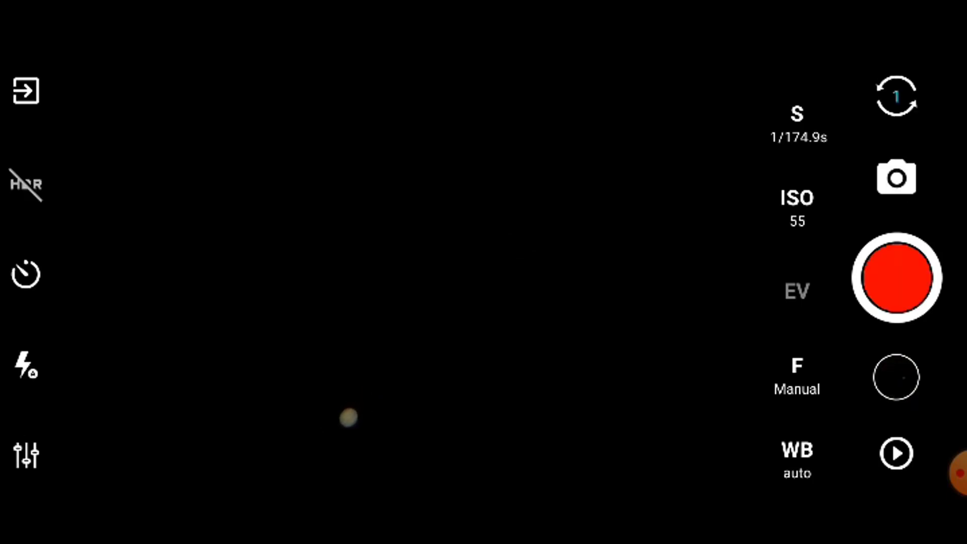
Step: Set Saturn's exposure to a 1/41.5s shutter speed at ISO 99
{"action": "left_click", "coordinate": [797, 124]}
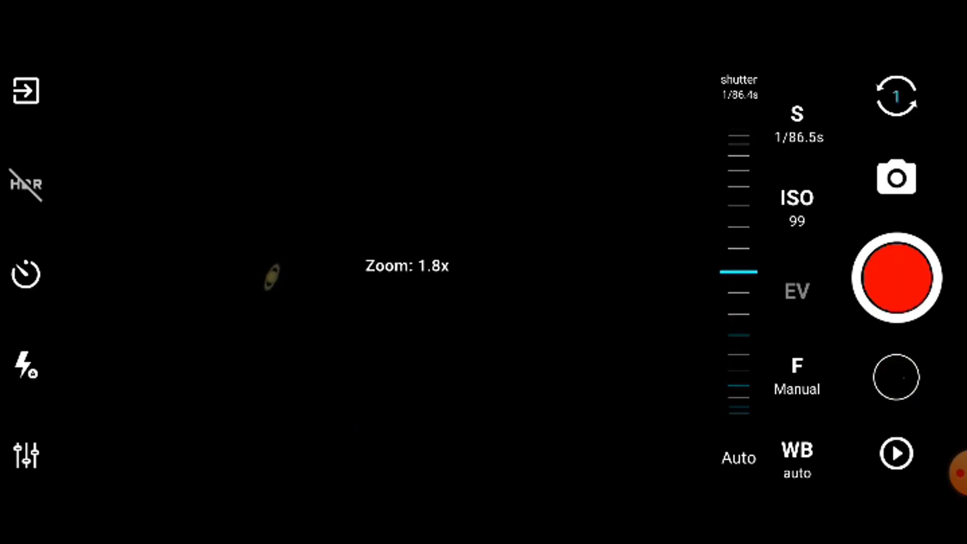
{"action": "left_click_drag", "start_coordinate": [739, 302], "coordinate": [738, 294]}
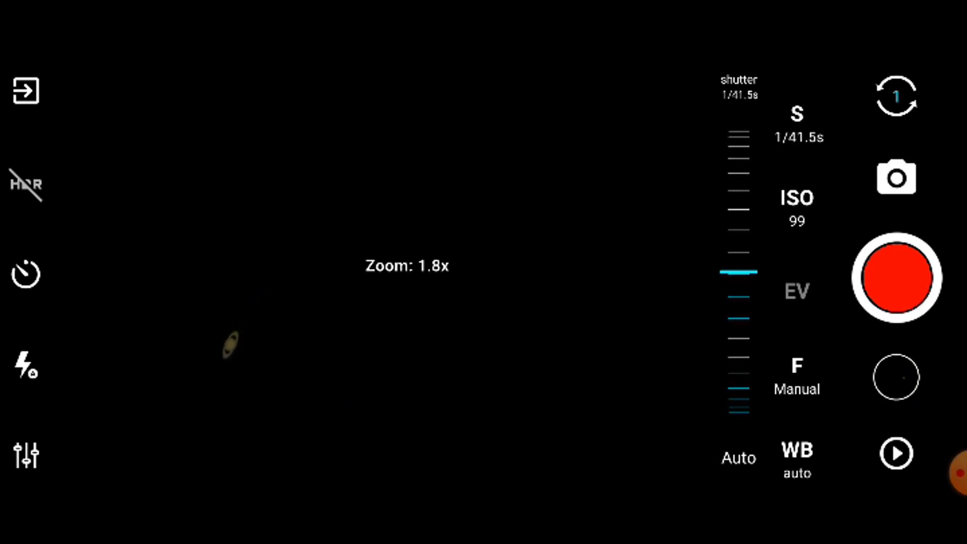
{"action": "scroll", "coordinate": [483, 272], "scroll_direction": "down", "scroll_amount": 3}
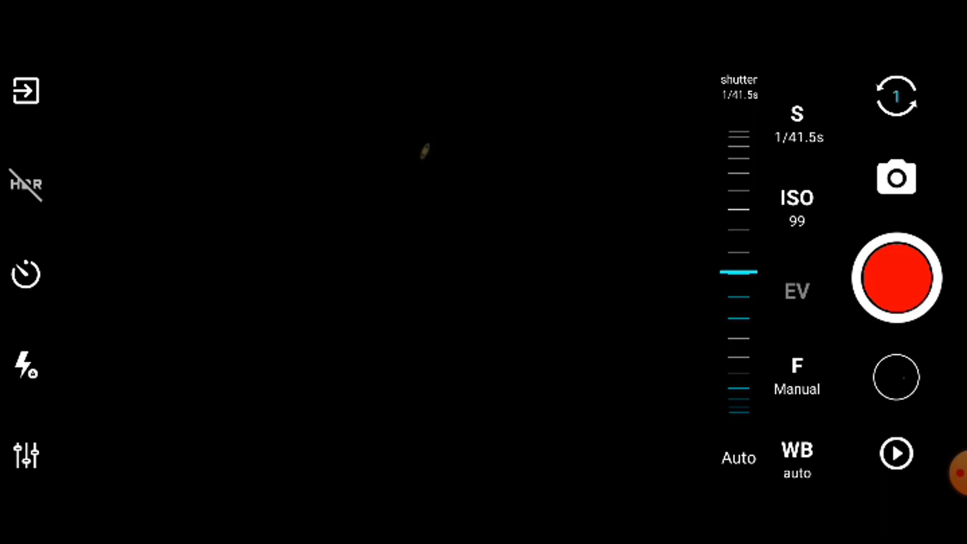
Step: Record a video of Saturn, pausing once and then resuming
{"action": "left_click", "coordinate": [897, 278]}
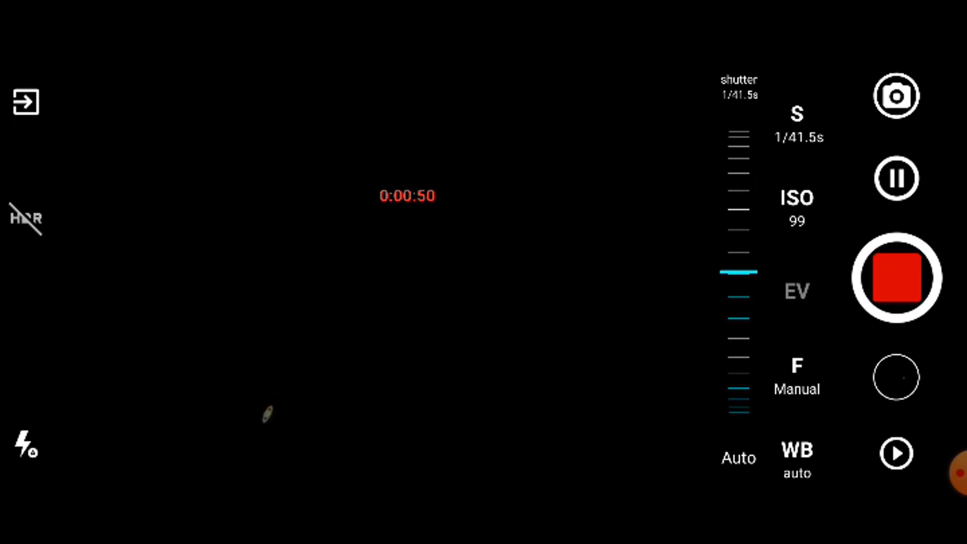
{"action": "left_click", "coordinate": [896, 178]}
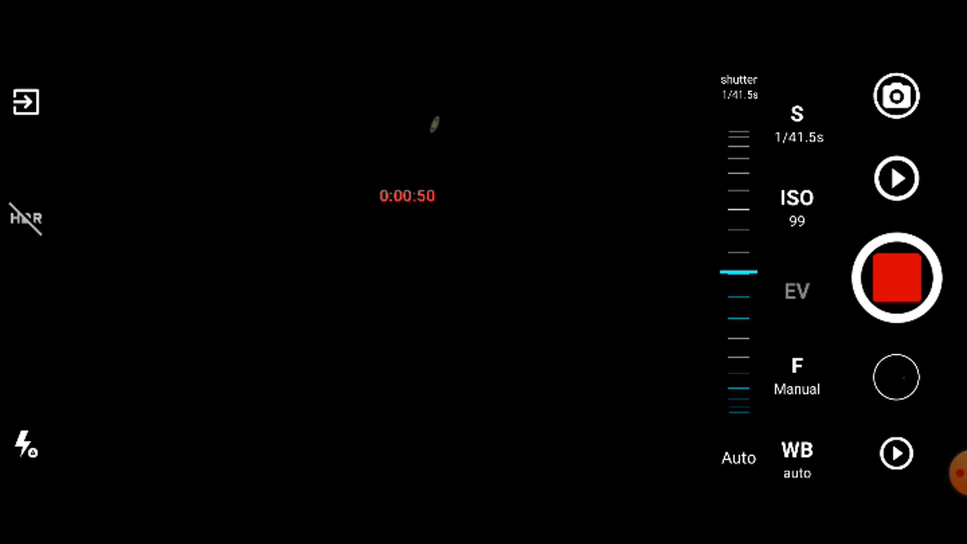
{"action": "left_click", "coordinate": [896, 178]}
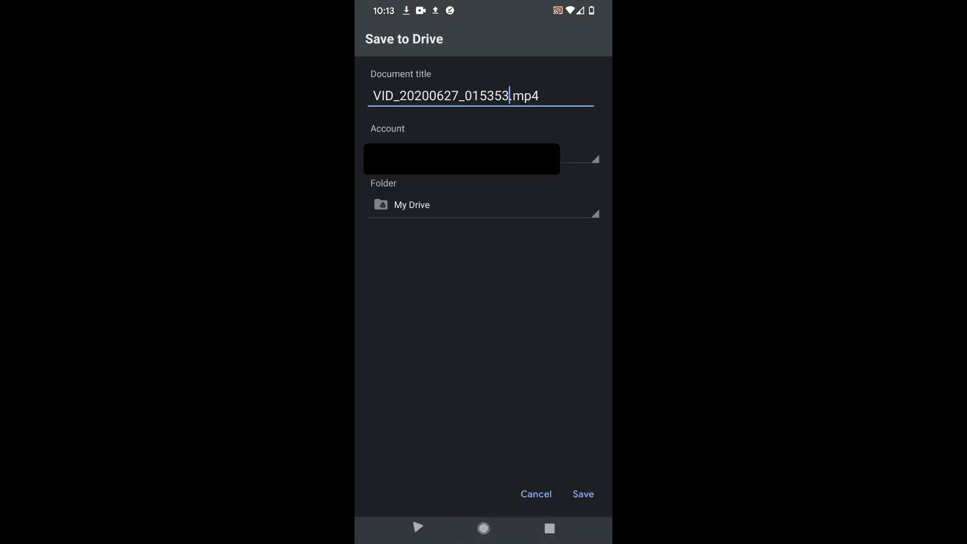
Step: Save VID_20200627_015353.mp4 to My Drive under its existing title
{"action": "left_click", "coordinate": [583, 304]}
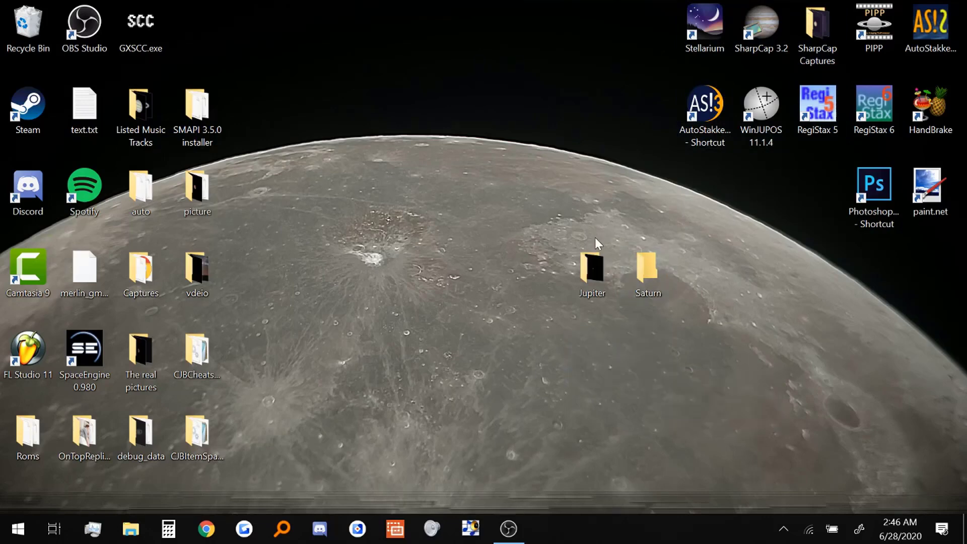
Step: Open the Jupiter folder, move its window to the lower right, and launch PIPP
{"action": "double_click", "coordinate": [594, 258]}
{"action": "left_click_drag", "start_coordinate": [594, 17], "coordinate": [833, 174]}
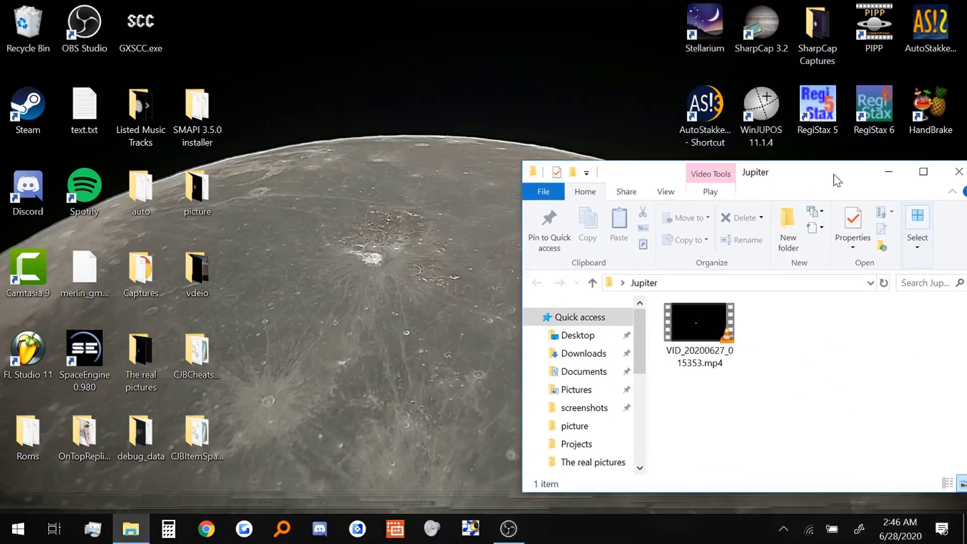
{"action": "double_click", "coordinate": [875, 39]}
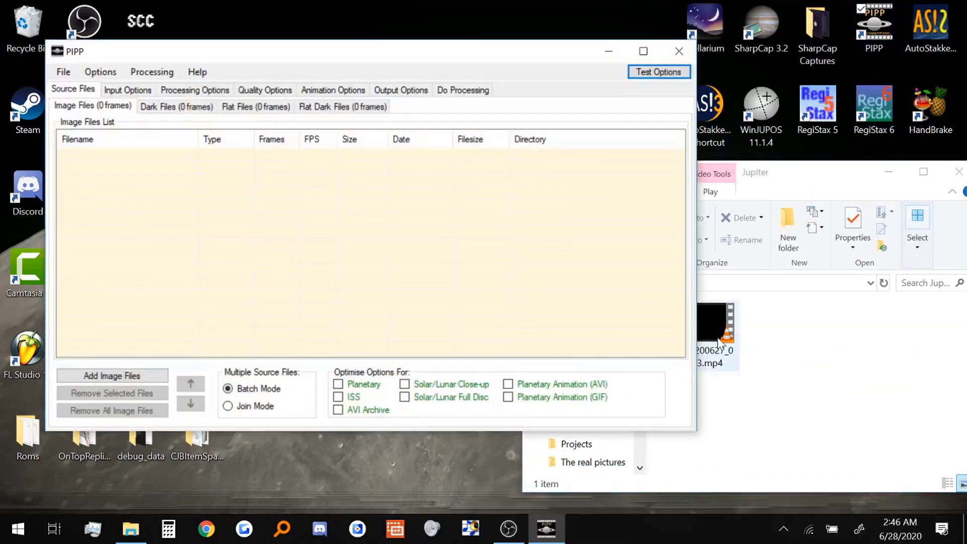
Step: Add VID_20200627_015353.mp4 to PIPP's source files with Planetary optimisation selected
{"action": "left_click_drag", "start_coordinate": [719, 342], "coordinate": [470, 262]}
{"action": "left_click", "coordinate": [359, 387]}
{"action": "left_click", "coordinate": [551, 212]}
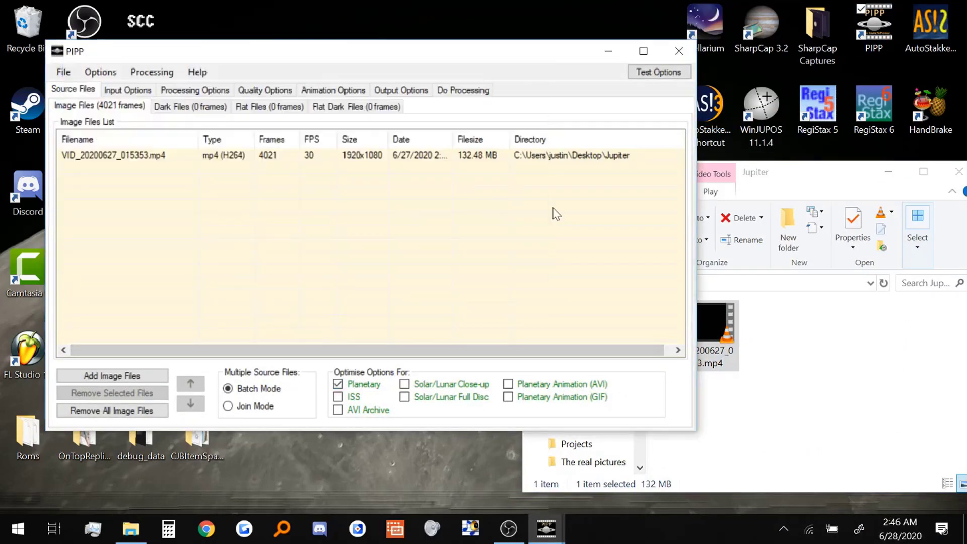
{"action": "left_click", "coordinate": [462, 90]}
Step: Start PIPP processing of the Jupiter video, then launch AutoStakkert!
{"action": "left_click", "coordinate": [70, 124]}
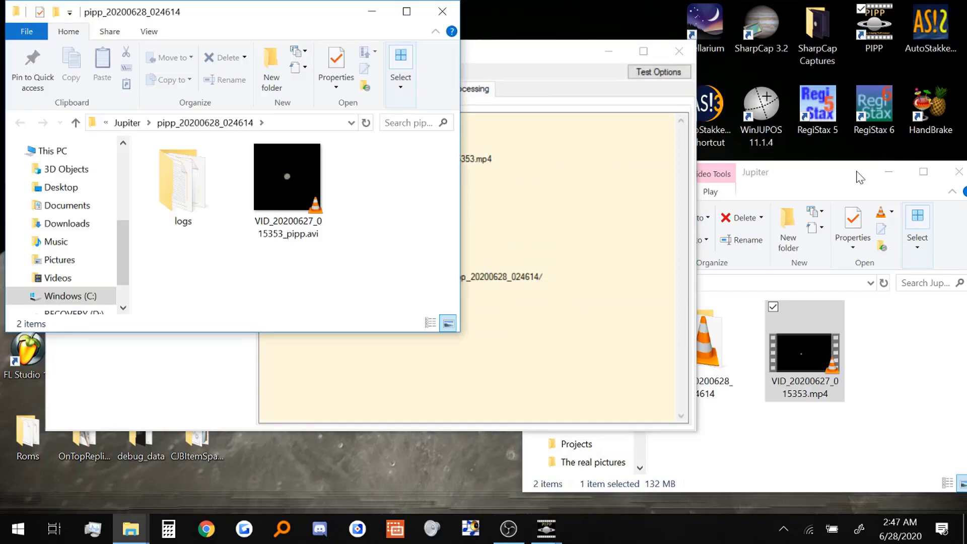
{"action": "left_click", "coordinate": [890, 171]}
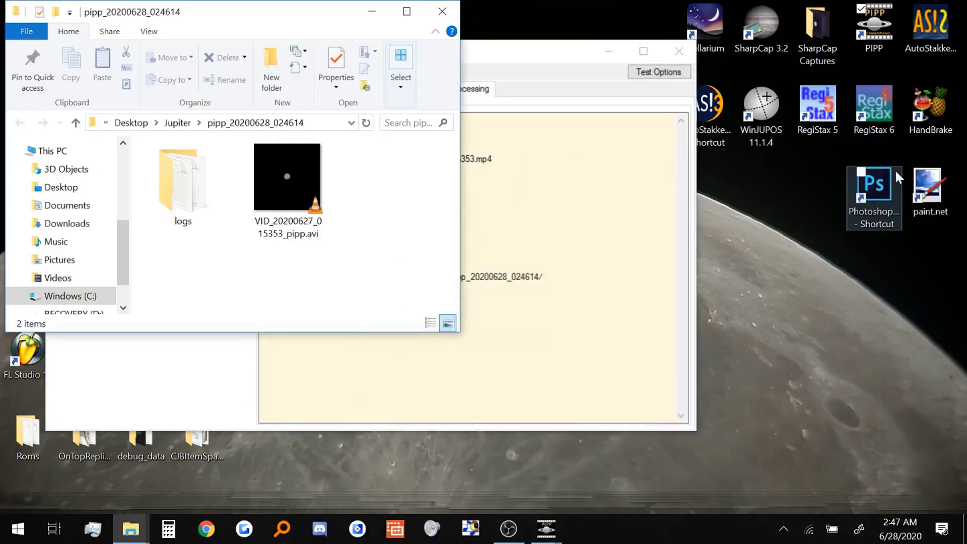
{"action": "double_click", "coordinate": [718, 134]}
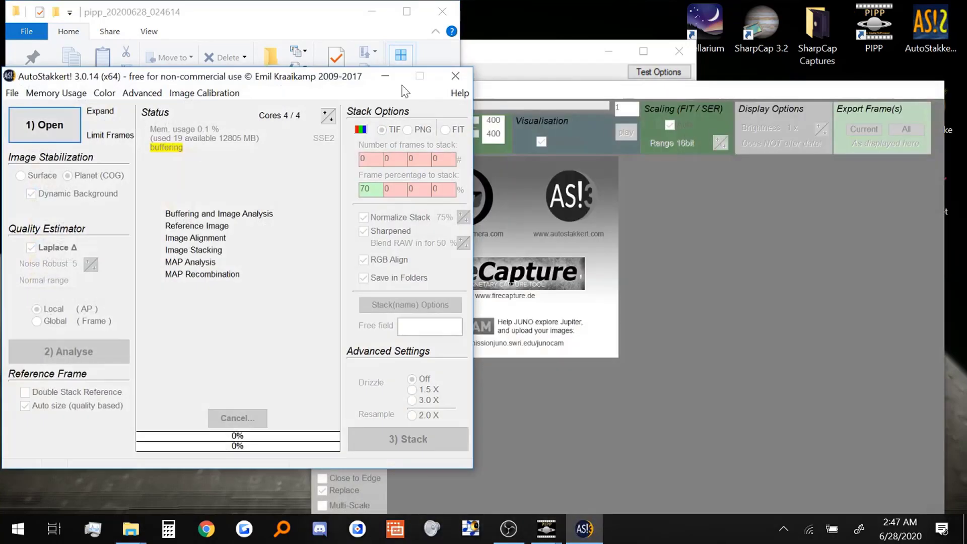
Step: Load VID_20200627_015353_pipp.avi from the PIPP output folder into AutoStakkert!
{"action": "left_click", "coordinate": [315, 18]}
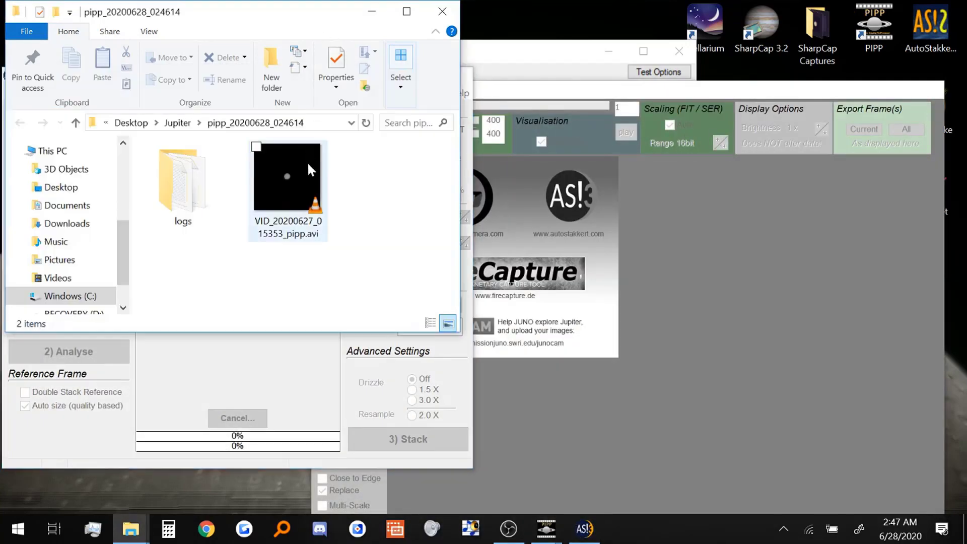
{"action": "left_click_drag", "start_coordinate": [307, 162], "coordinate": [265, 387]}
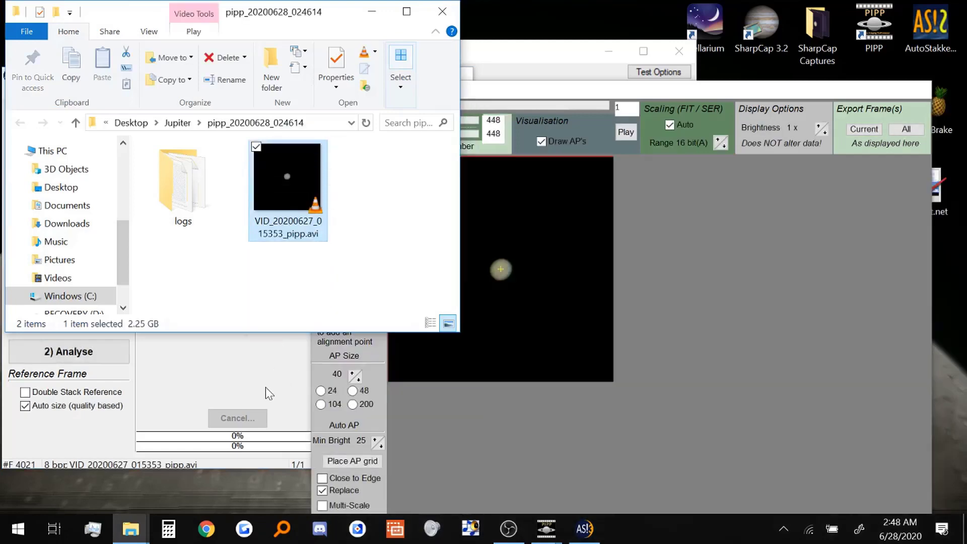
{"action": "left_click", "coordinate": [574, 99]}
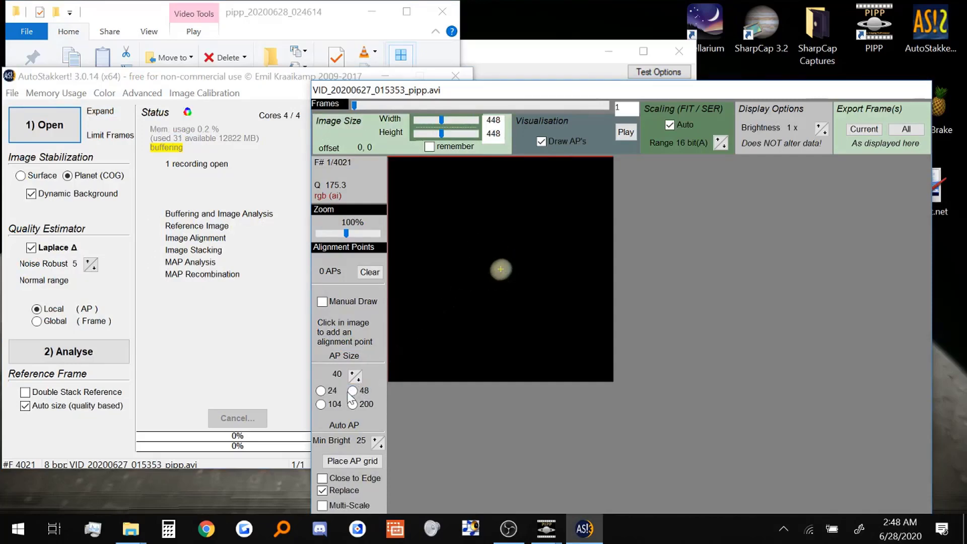
Step: Place a size-64 alignment point on the planet and verify its position
{"action": "left_click", "coordinate": [499, 270]}
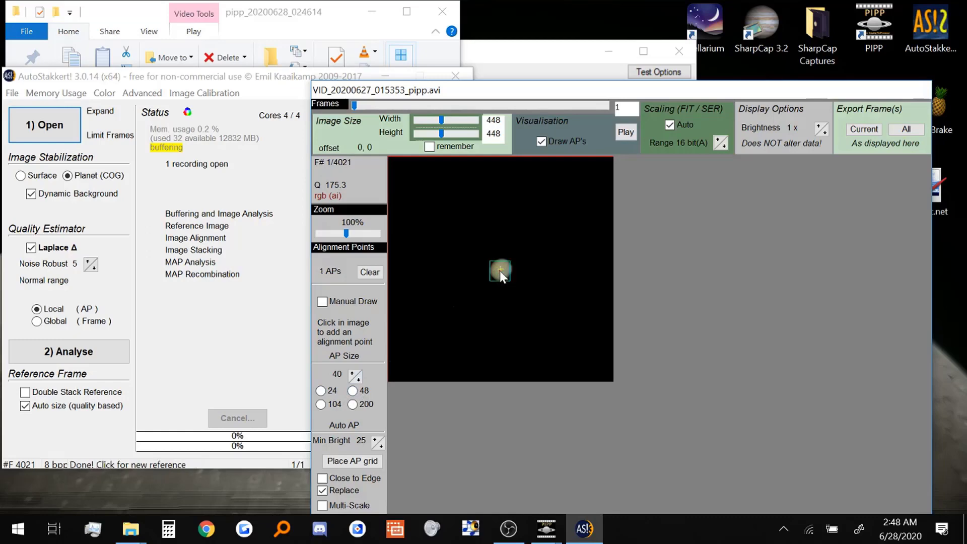
{"action": "left_click", "coordinate": [354, 375]}
{"action": "left_click", "coordinate": [241, 276]}
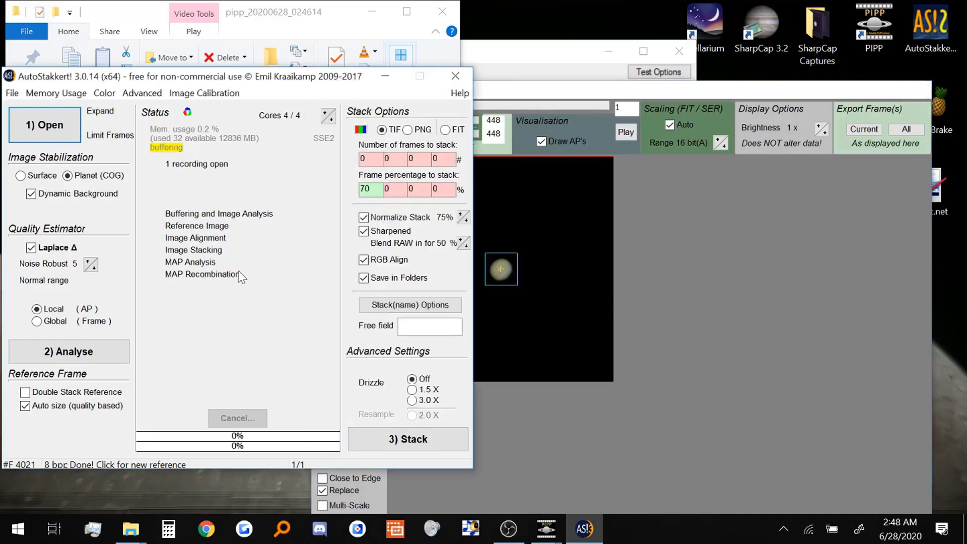
{"action": "left_click", "coordinate": [592, 103]}
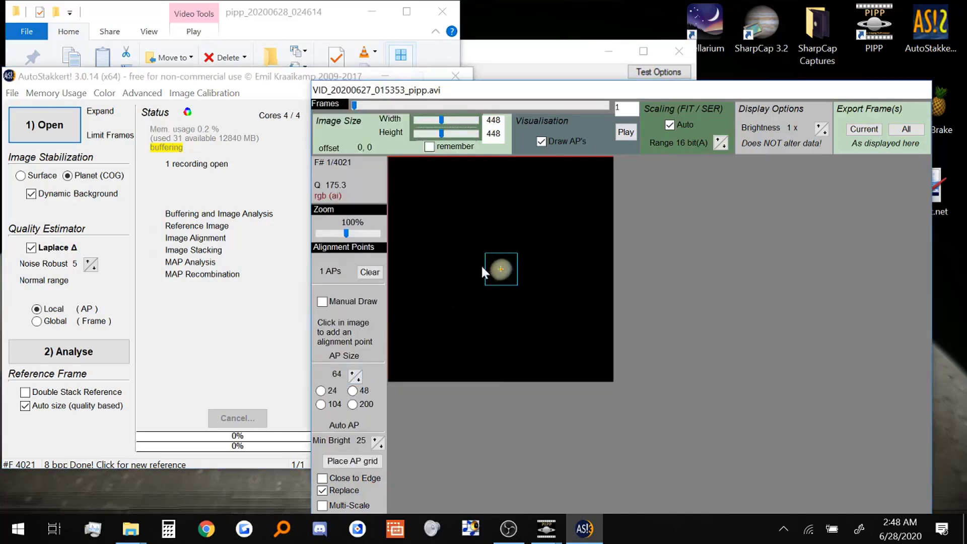
{"action": "left_click", "coordinate": [239, 341]}
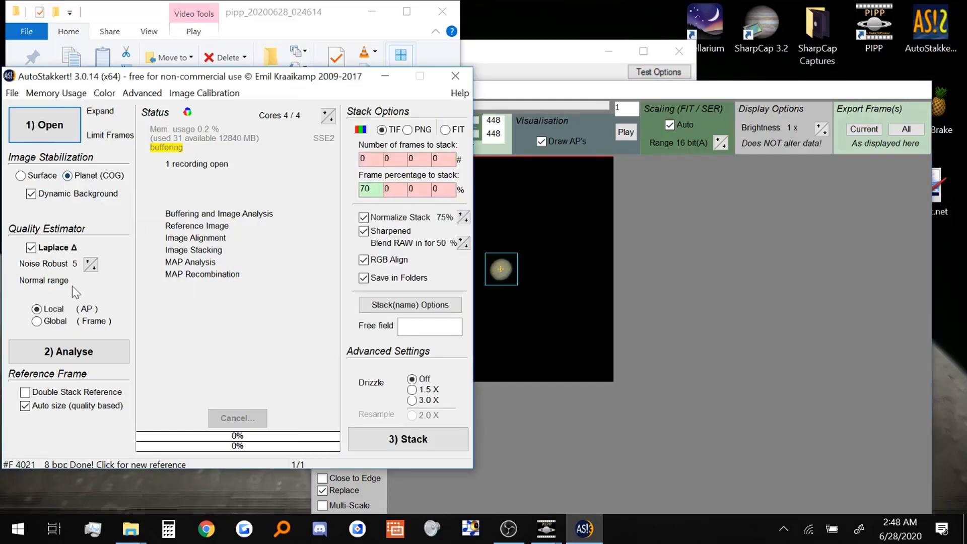
Step: Analyse the video frames, raise the stack percentage from 70 to 80, and stack
{"action": "left_click", "coordinate": [75, 358]}
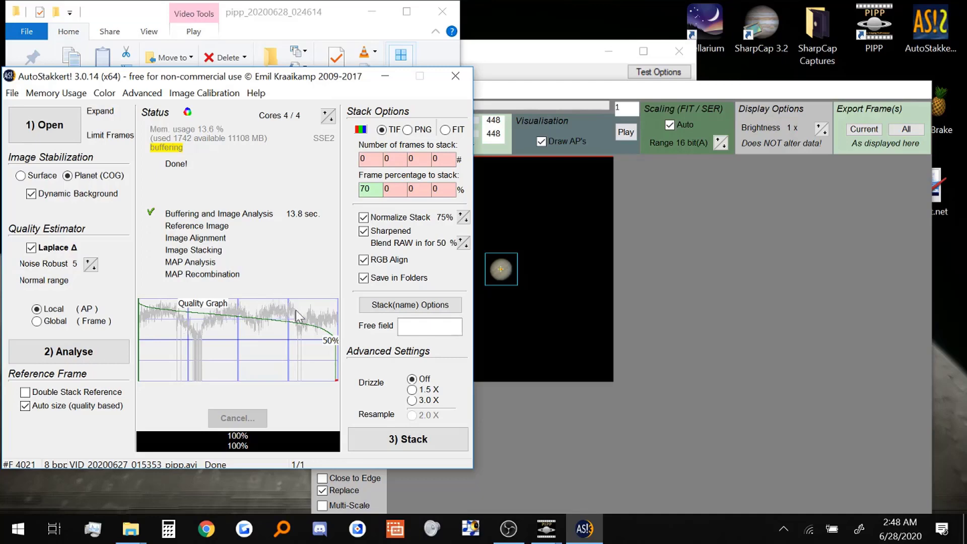
{"action": "left_click", "coordinate": [370, 189]}
{"action": "left_click", "coordinate": [404, 441]}
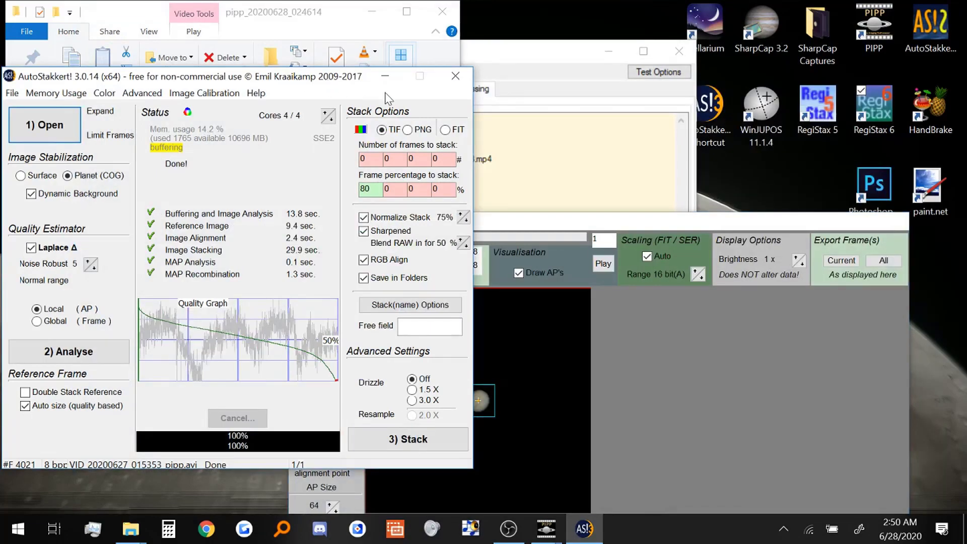
Step: Send VID_20200627_015353_pipp_lapl5_ap1.tif from AutoStakkert! to RegiStax 6 and maximize RegiStax
{"action": "left_click", "coordinate": [875, 120]}
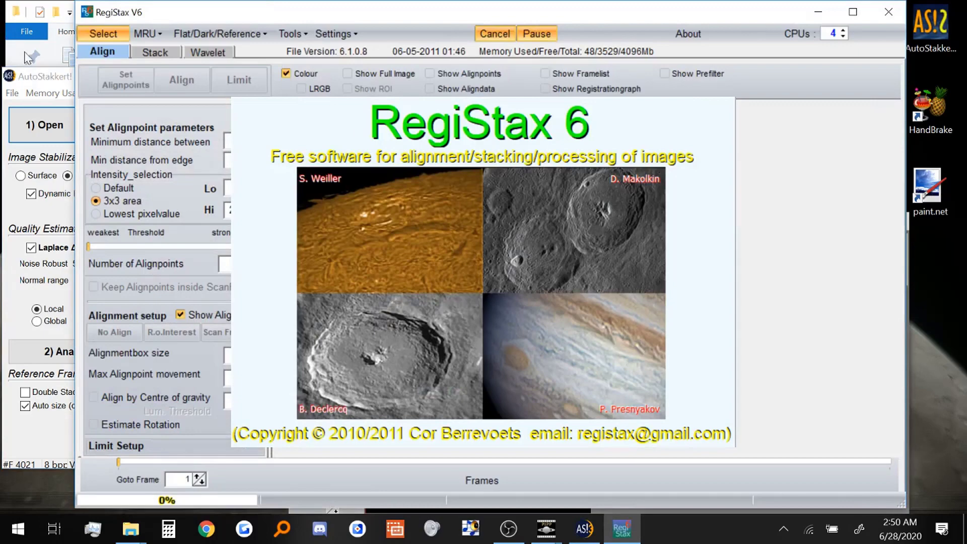
{"action": "left_click", "coordinate": [32, 80]}
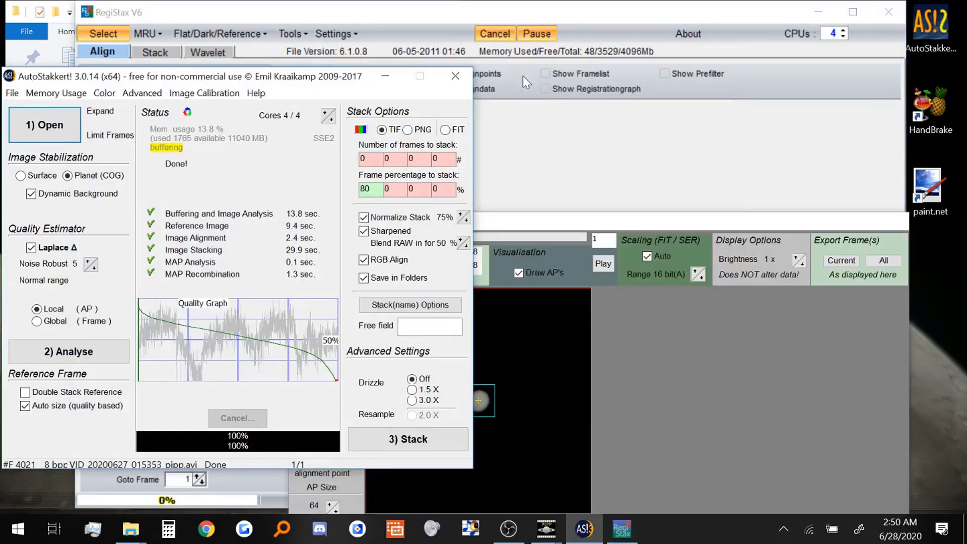
{"action": "left_click", "coordinate": [412, 306]}
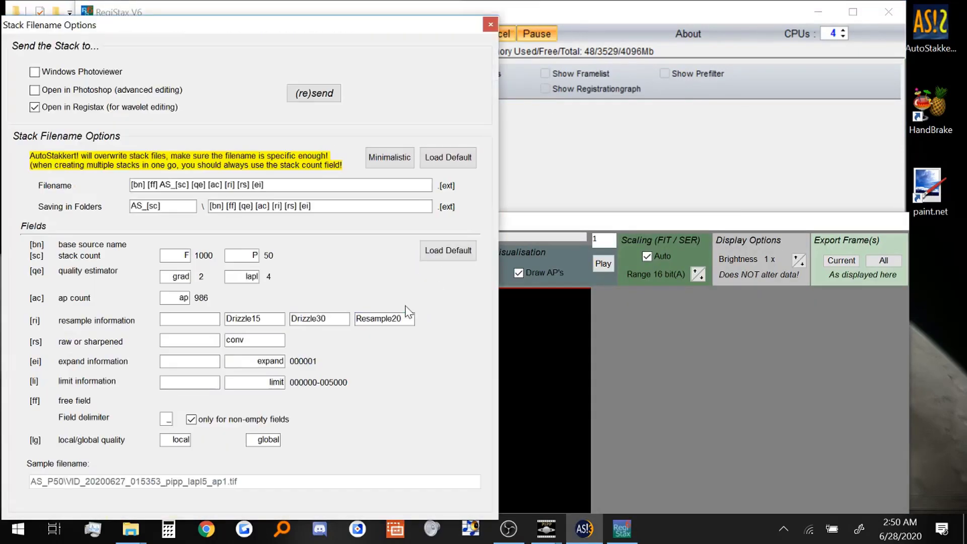
{"action": "left_click", "coordinate": [317, 95]}
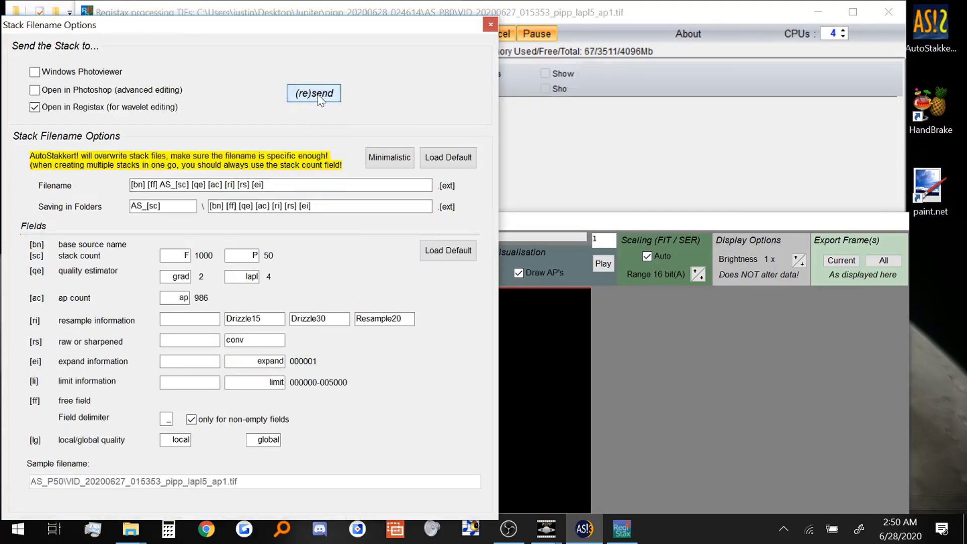
{"action": "left_click", "coordinate": [486, 29]}
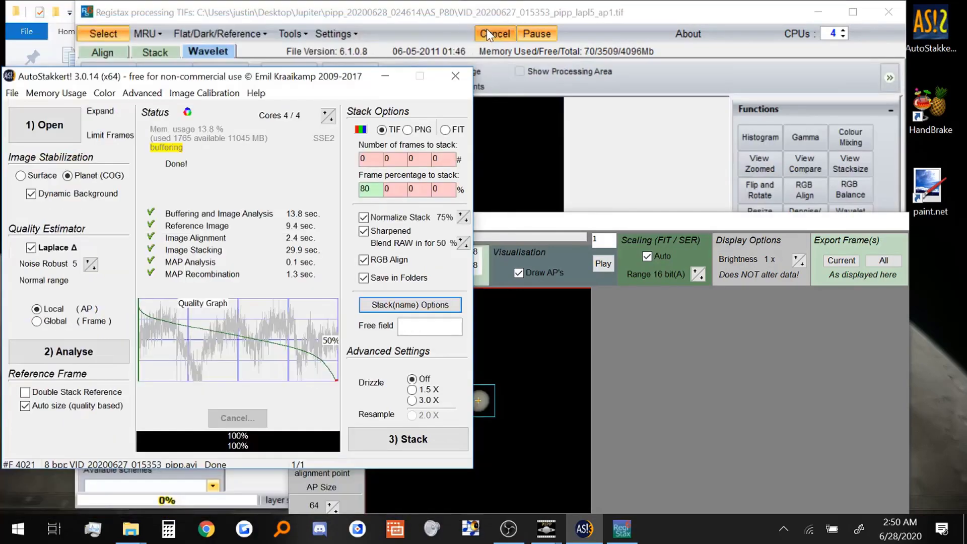
{"action": "left_click", "coordinate": [385, 76]}
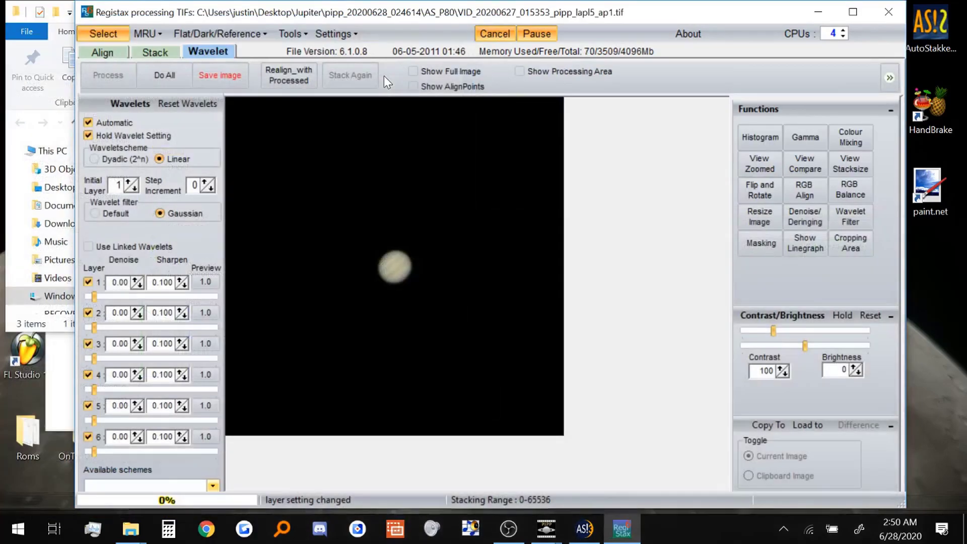
{"action": "left_click", "coordinate": [852, 13]}
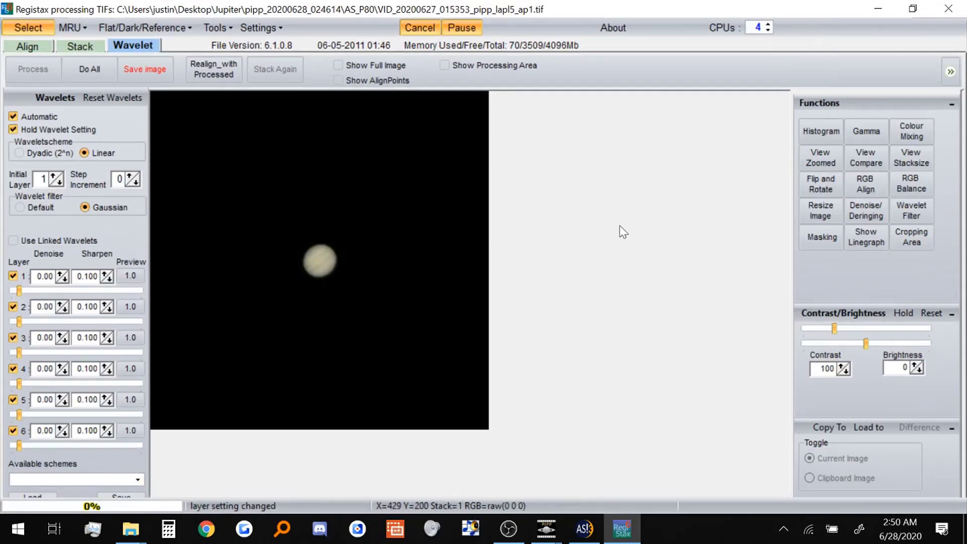
Step: Auto-balance the colours to 0.99 red, 0.98 green and 1.17 blue
{"action": "left_click", "coordinate": [912, 184]}
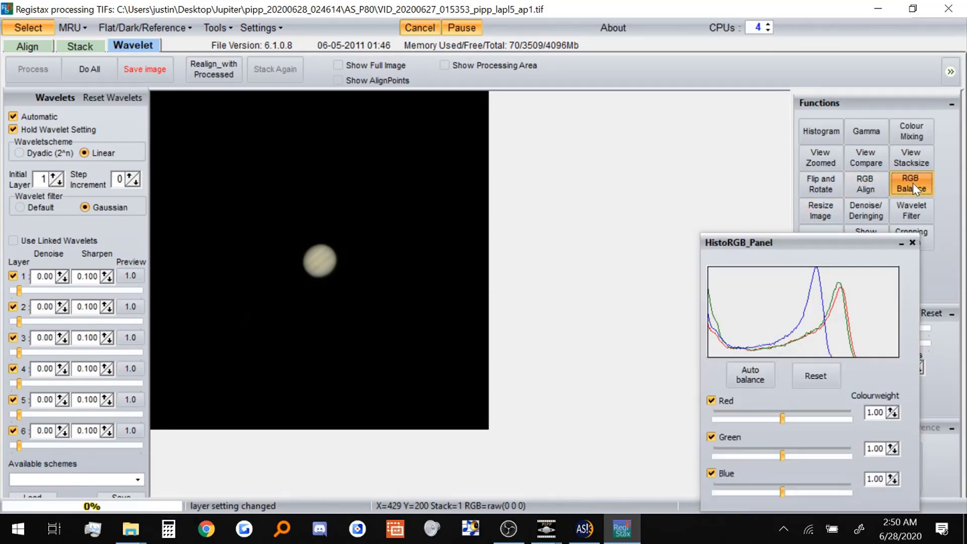
{"action": "left_click", "coordinate": [751, 362]}
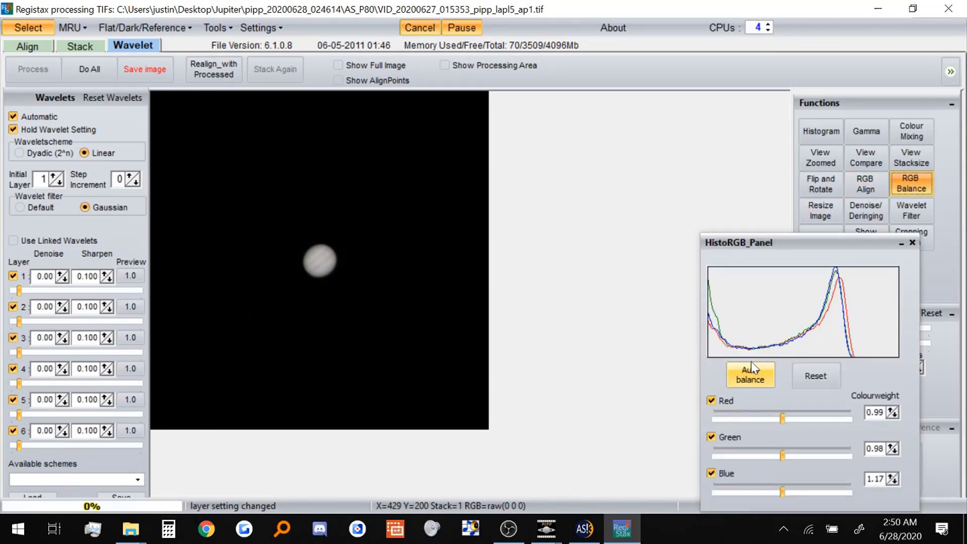
{"action": "left_click", "coordinate": [912, 243]}
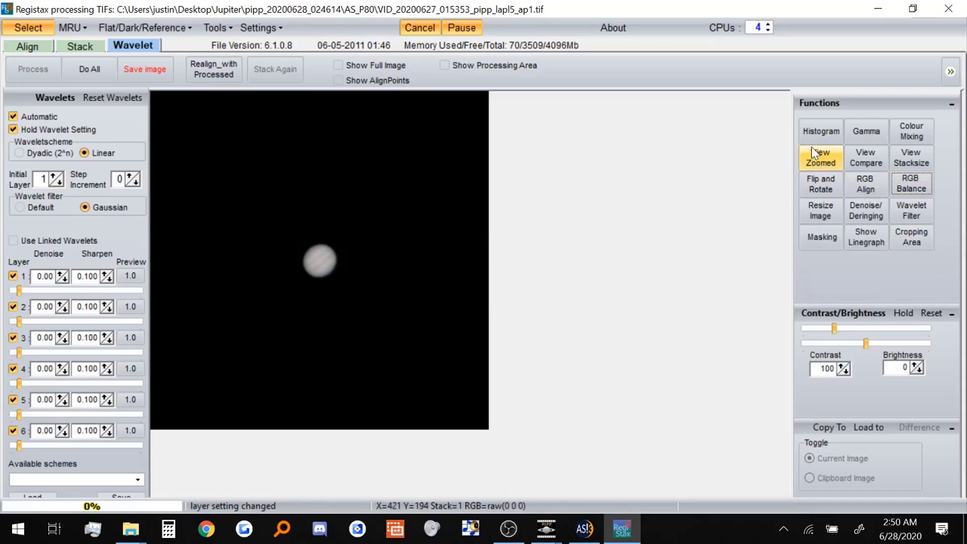
Step: In a zoomed view, raise wavelet layer 3 sharpening to 74.8
{"action": "left_click", "coordinate": [817, 171]}
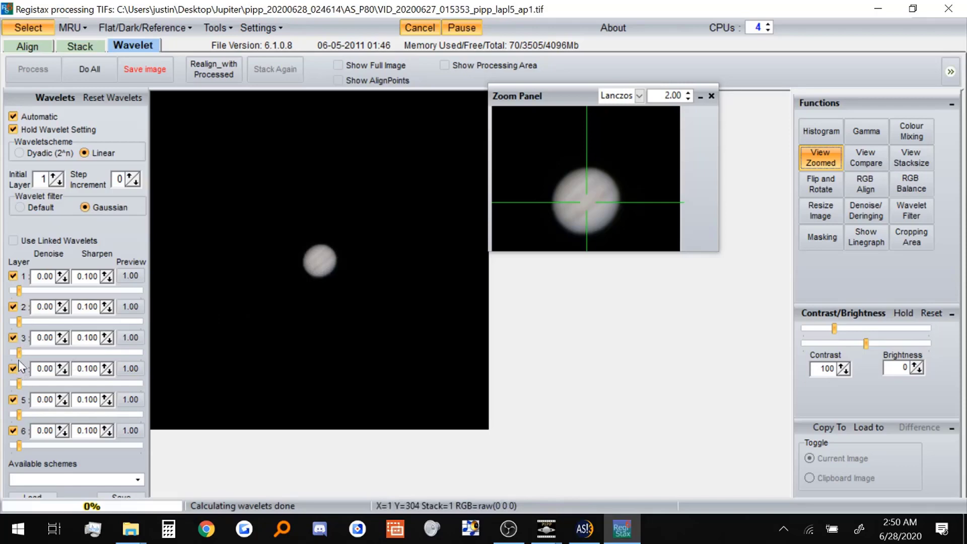
{"action": "left_click_drag", "start_coordinate": [20, 355], "coordinate": [61, 355]}
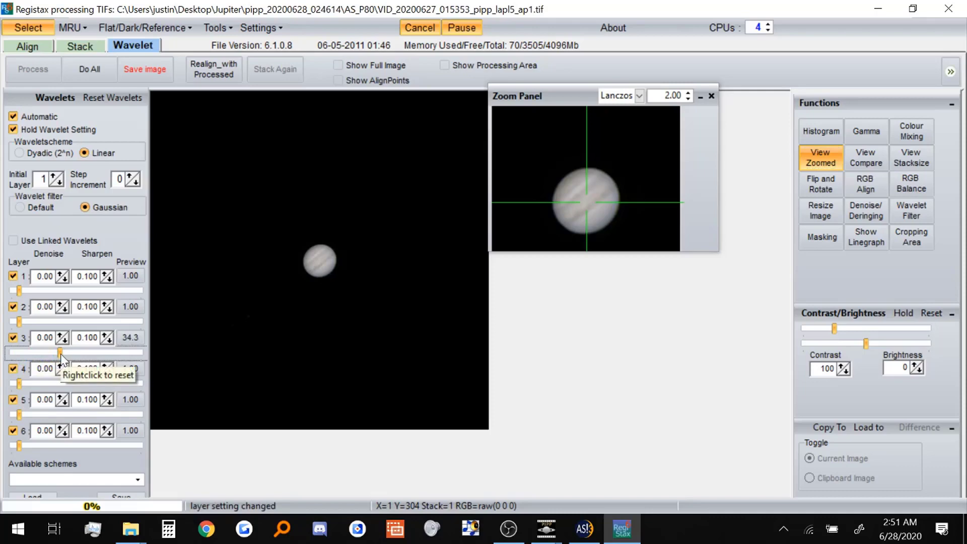
{"action": "left_click_drag", "start_coordinate": [61, 355], "coordinate": [110, 353]}
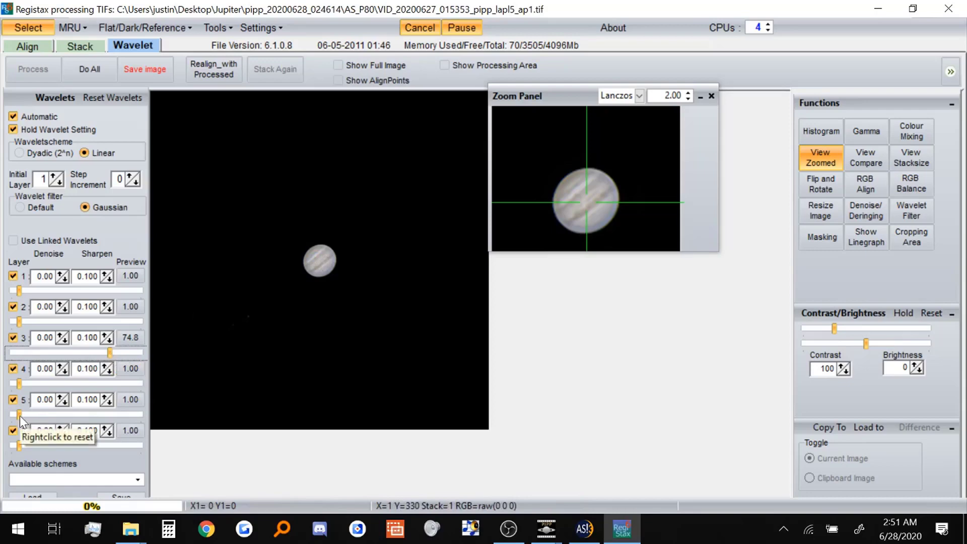
Step: Try boosting wavelet layer 5, then reset it back to 1.00
{"action": "left_click_drag", "start_coordinate": [20, 415], "coordinate": [155, 420]}
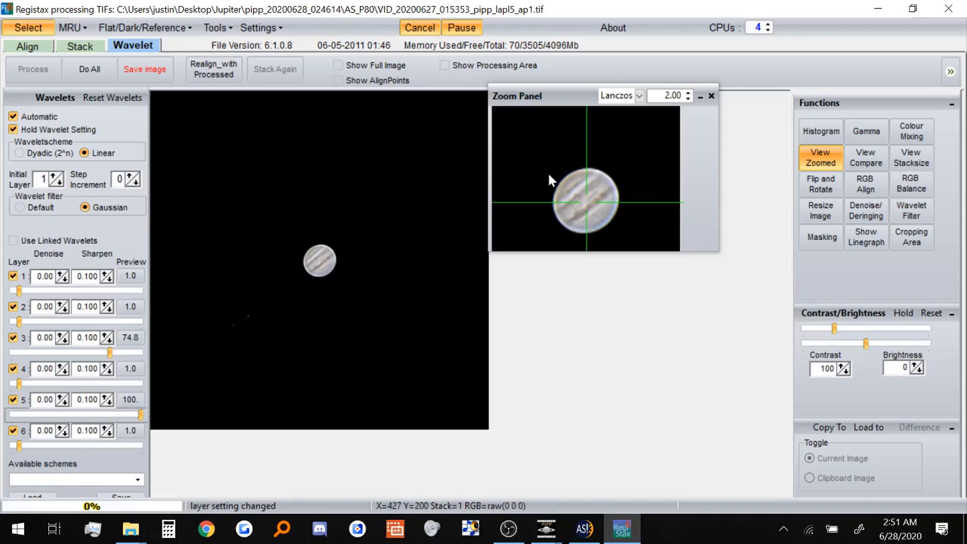
{"action": "left_click", "coordinate": [116, 411]}
{"action": "left_click", "coordinate": [114, 413]}
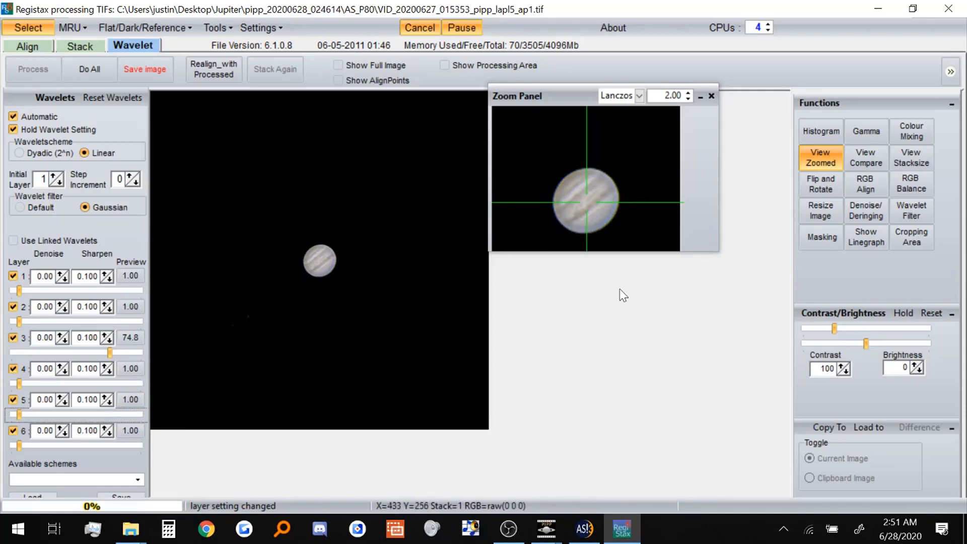
Step: Save the processed planet to the desktop as Jupiter2.png, then open the Saturn folder
{"action": "left_click", "coordinate": [820, 217]}
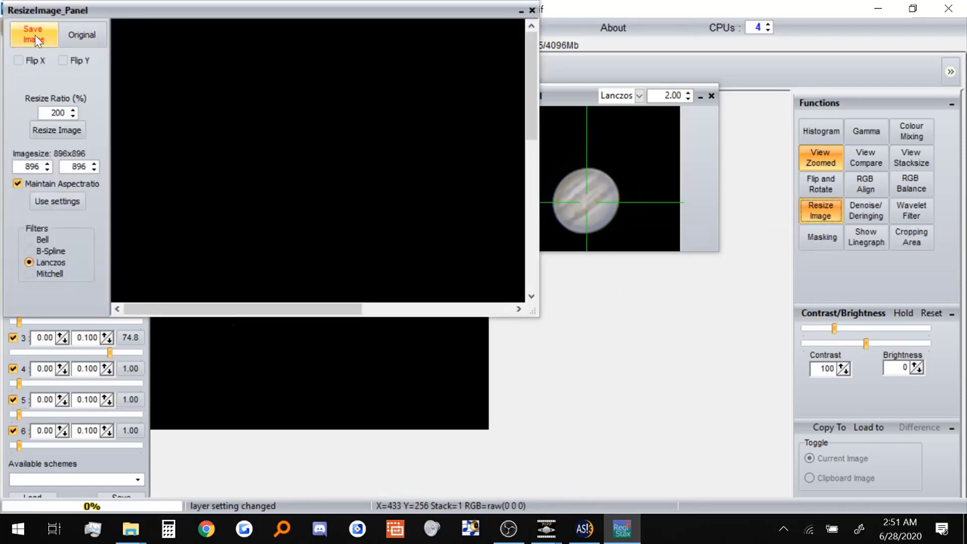
{"action": "left_click", "coordinate": [35, 35]}
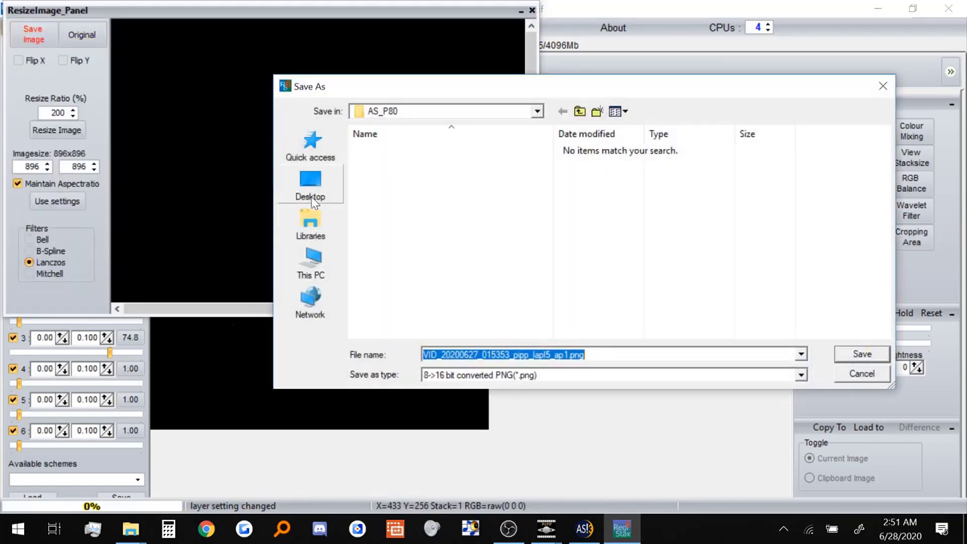
{"action": "left_click", "coordinate": [311, 194]}
{"action": "type", "text": "Jupi"}
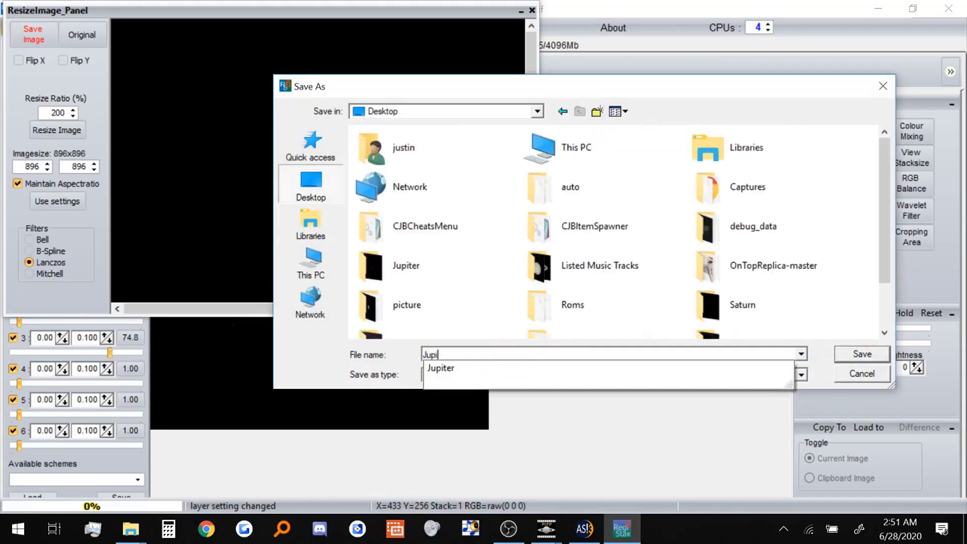
{"action": "type", "text": "ter2"}
{"action": "key", "text": "Return"}
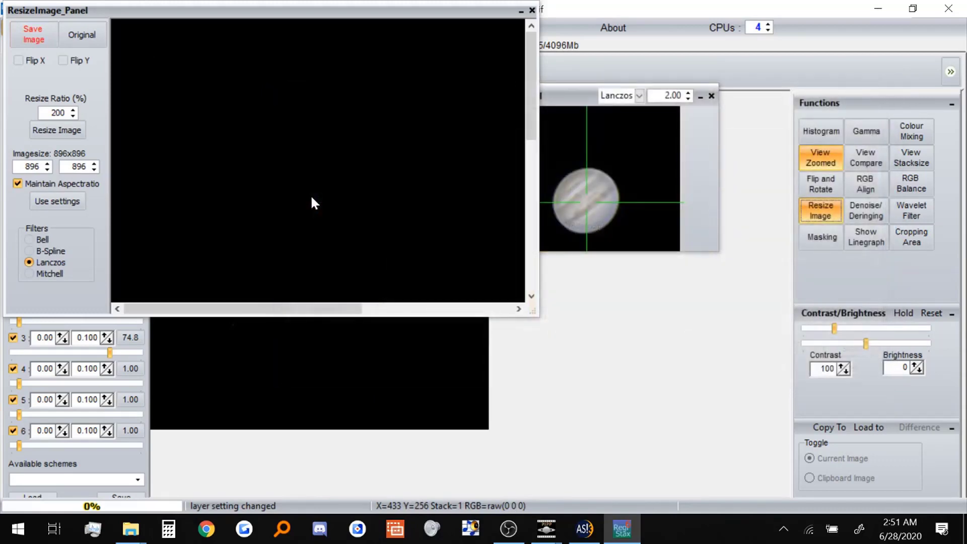
{"action": "left_click", "coordinate": [532, 11]}
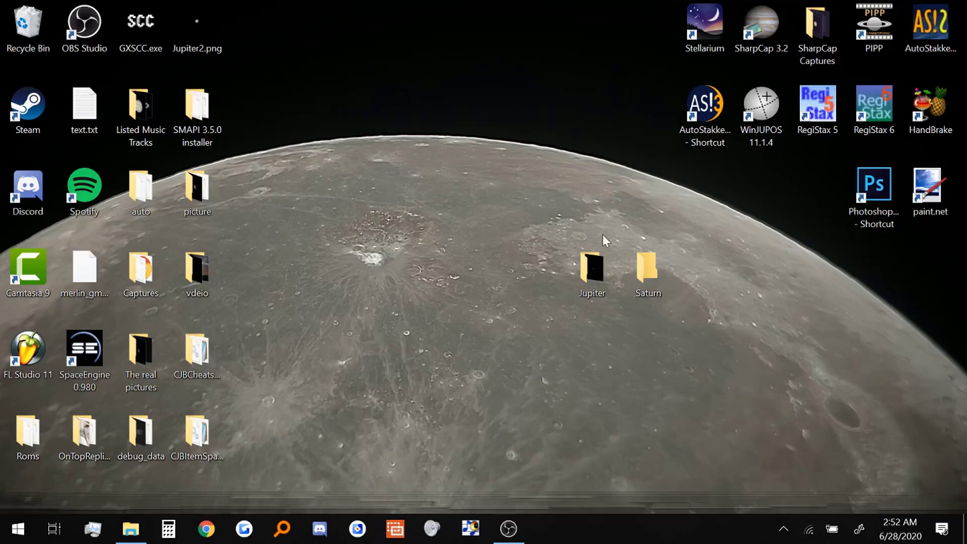
{"action": "double_click", "coordinate": [665, 261]}
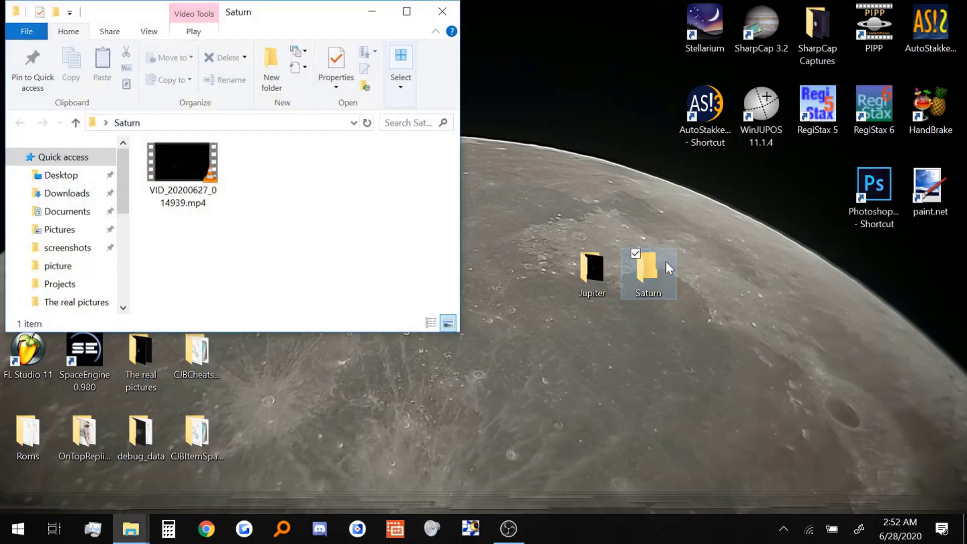
Step: Launch PIPP, move it aside, and drag the Saturn video toward it
{"action": "double_click", "coordinate": [870, 31]}
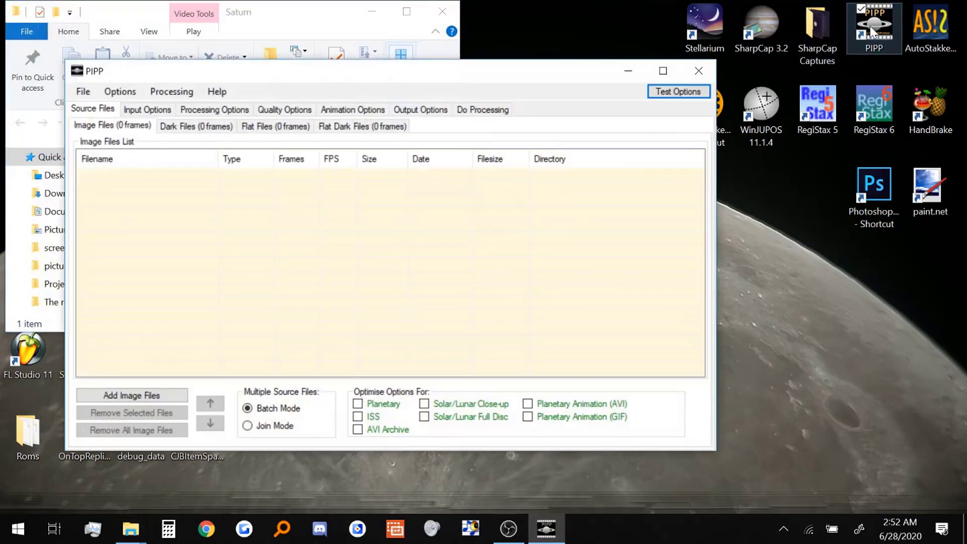
{"action": "left_click_drag", "start_coordinate": [488, 78], "coordinate": [685, 72]}
{"action": "left_click_drag", "start_coordinate": [212, 151], "coordinate": [427, 217]}
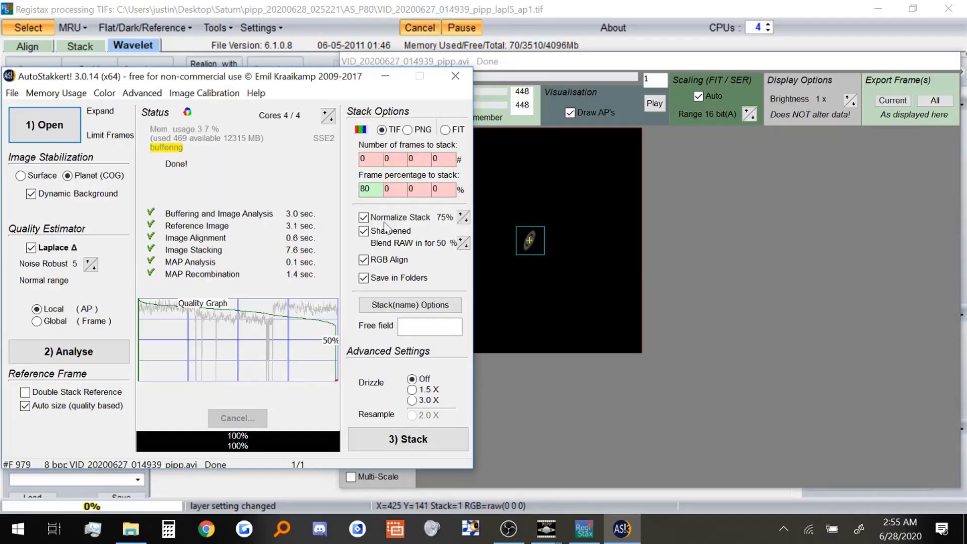
Step: Bring up the stacked Saturn image VID_20200627_014939_pipp_lapl5_ap1.tif on RegiStax's wavelet page
{"action": "left_click", "coordinate": [476, 229]}
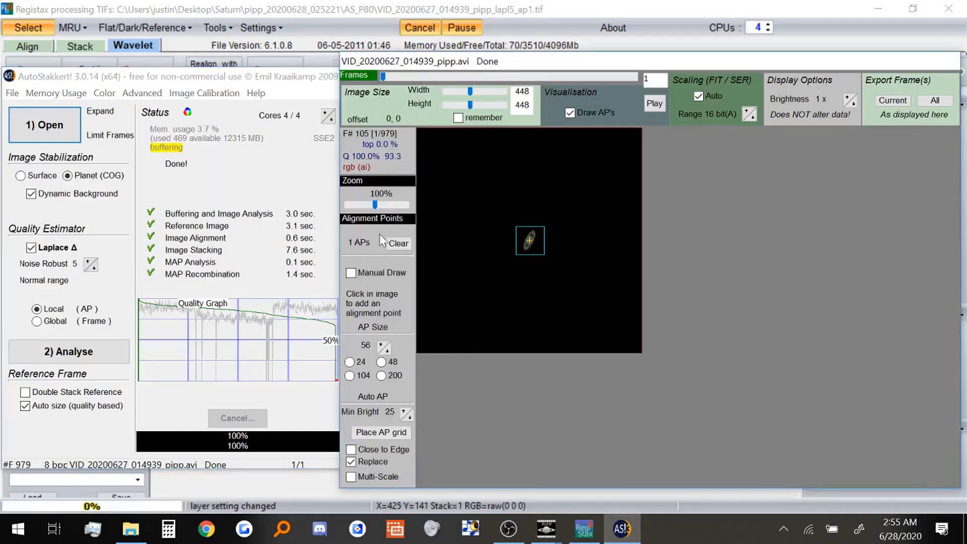
{"action": "left_click", "coordinate": [286, 88]}
{"action": "key", "text": "alt+Tab"}
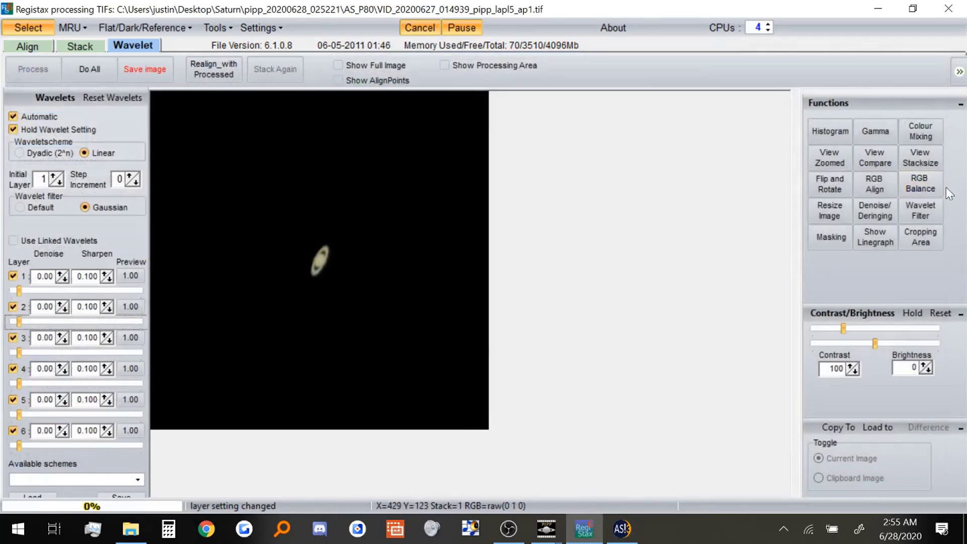
Step: Auto-balance Saturn's RGB colours, then raise wavelet layer 2 sharpening to 28.2 in a zoomed view
{"action": "left_click", "coordinate": [928, 191]}
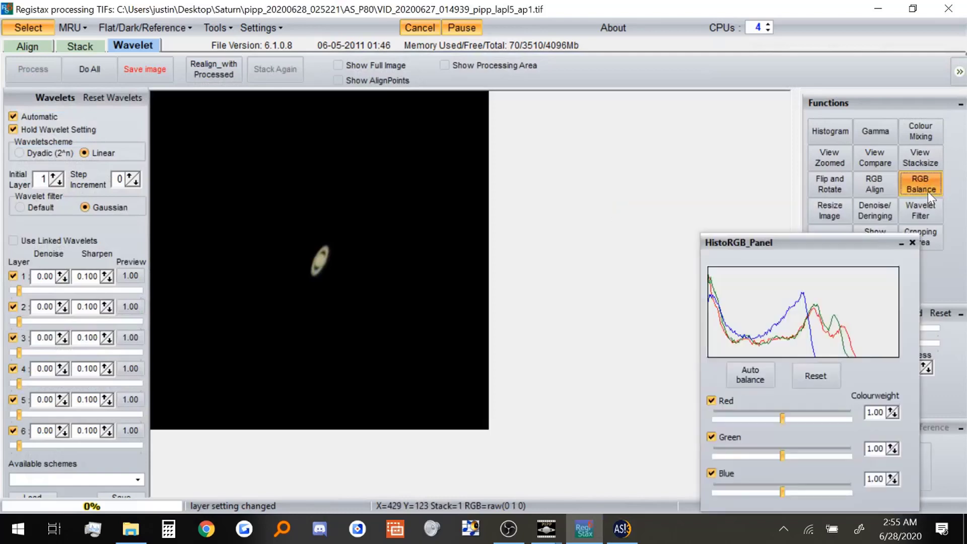
{"action": "left_click", "coordinate": [750, 380]}
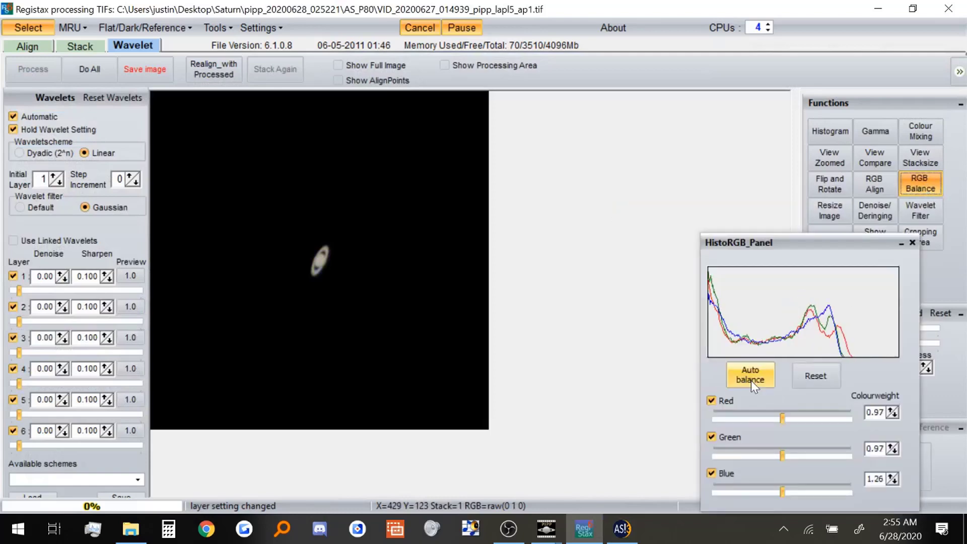
{"action": "left_click", "coordinate": [912, 243]}
{"action": "left_click", "coordinate": [835, 159]}
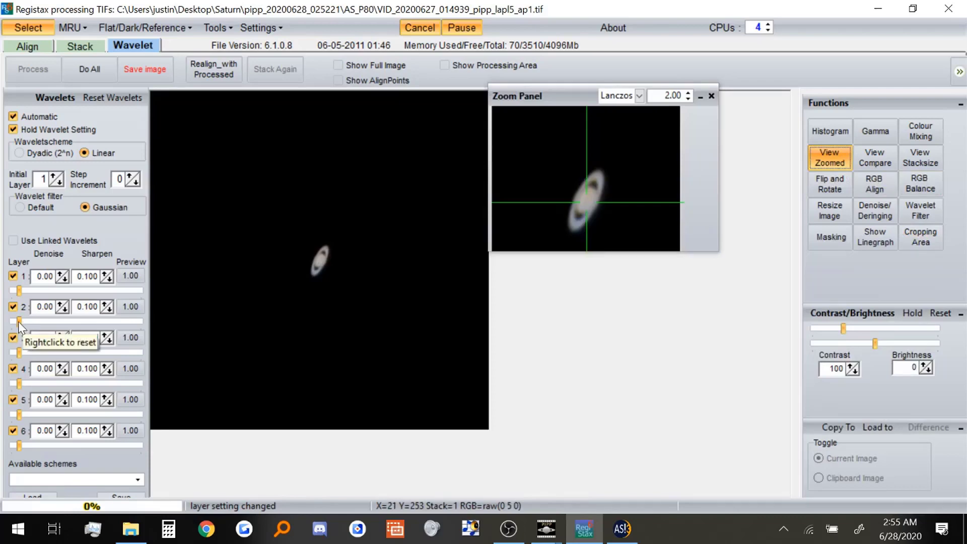
{"action": "left_click_drag", "start_coordinate": [19, 321], "coordinate": [52, 325]}
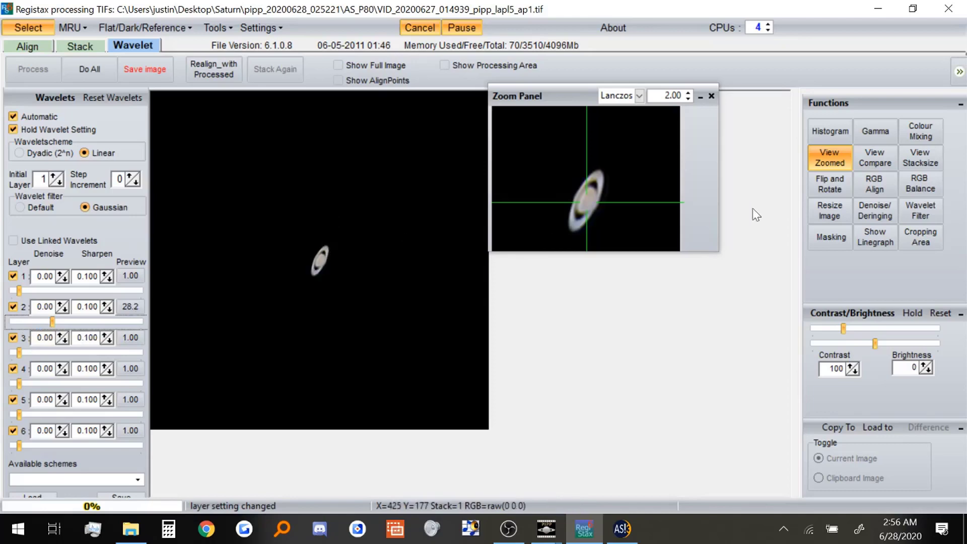
Step: Rotate the Saturn image to 244.3 degrees so the rings lie level, then close the rotation controls
{"action": "left_click", "coordinate": [827, 191]}
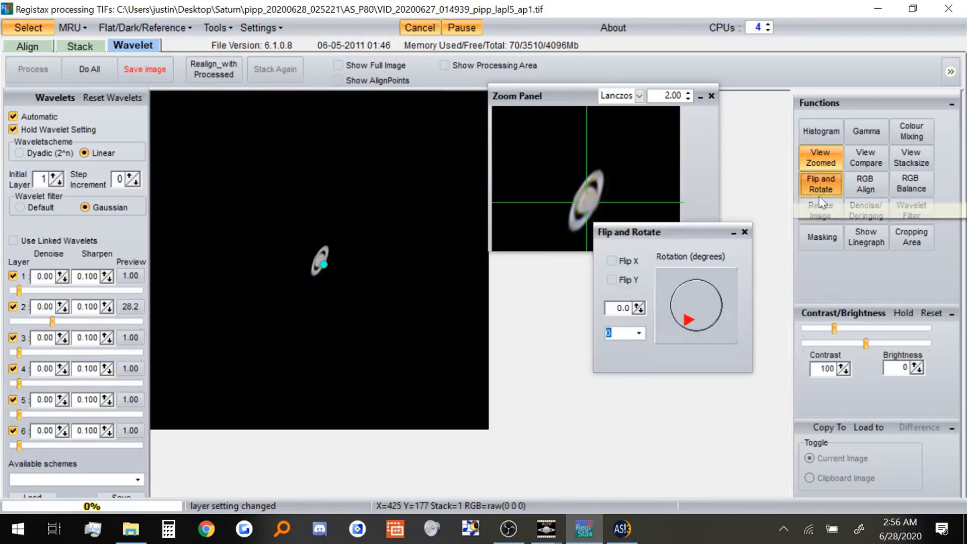
{"action": "left_click", "coordinate": [688, 327]}
{"action": "left_click", "coordinate": [719, 326]}
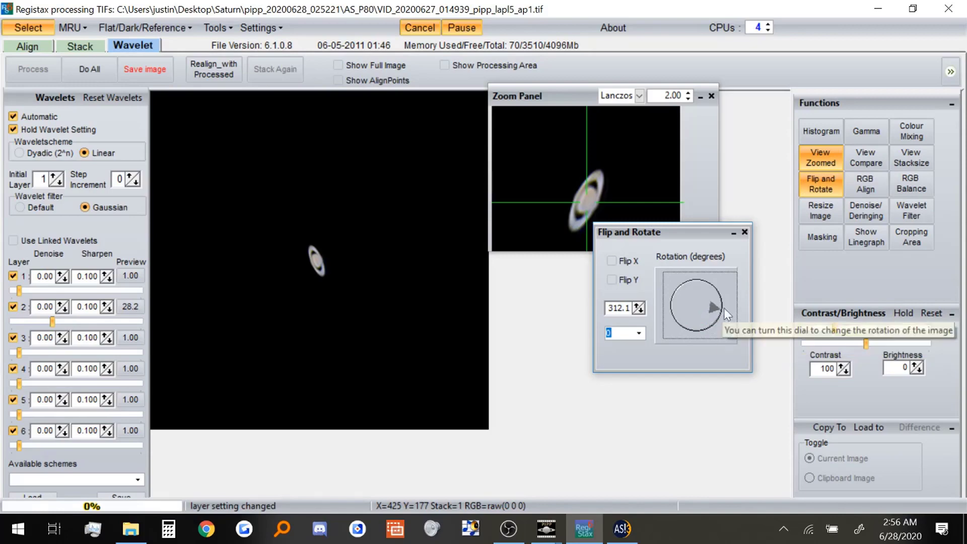
{"action": "left_click", "coordinate": [714, 302]}
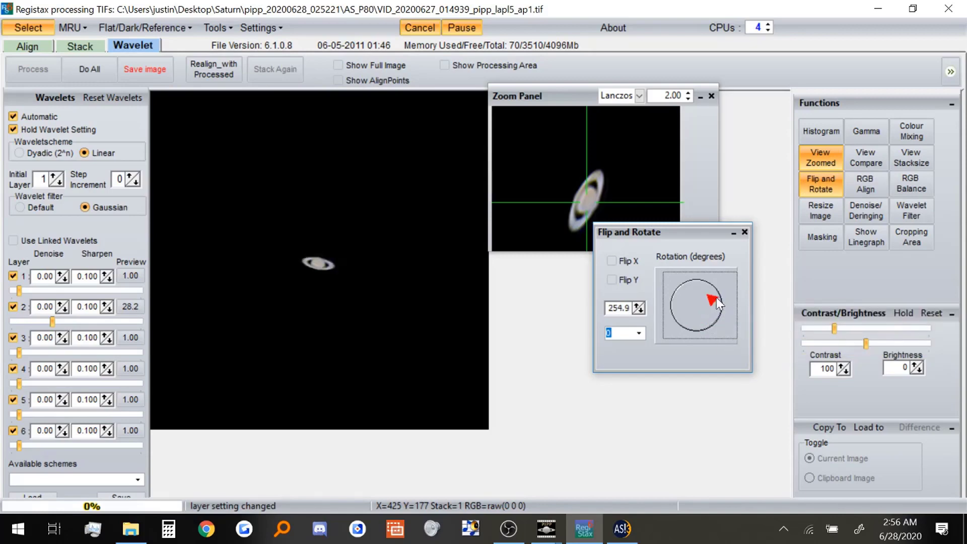
{"action": "left_click", "coordinate": [716, 291]}
{"action": "left_click", "coordinate": [720, 291]}
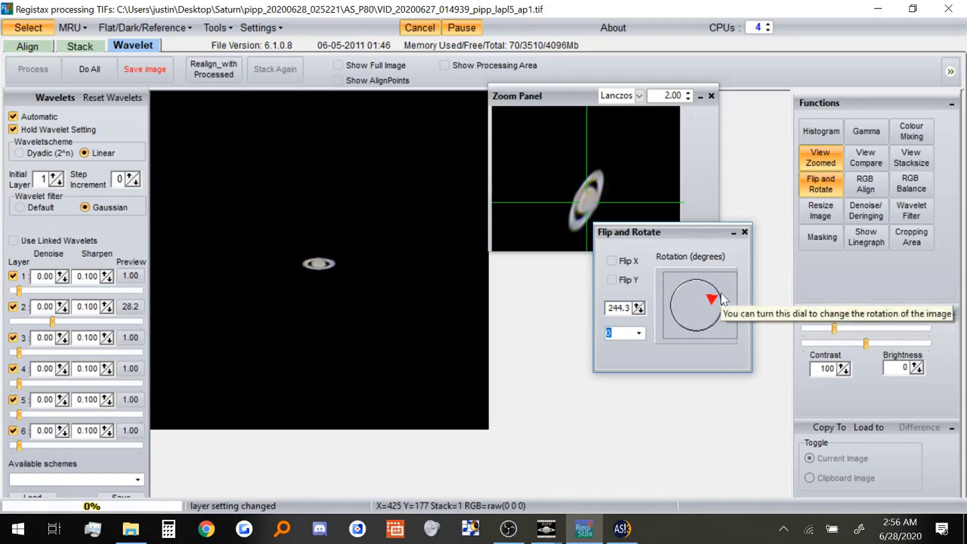
{"action": "left_click", "coordinate": [744, 231]}
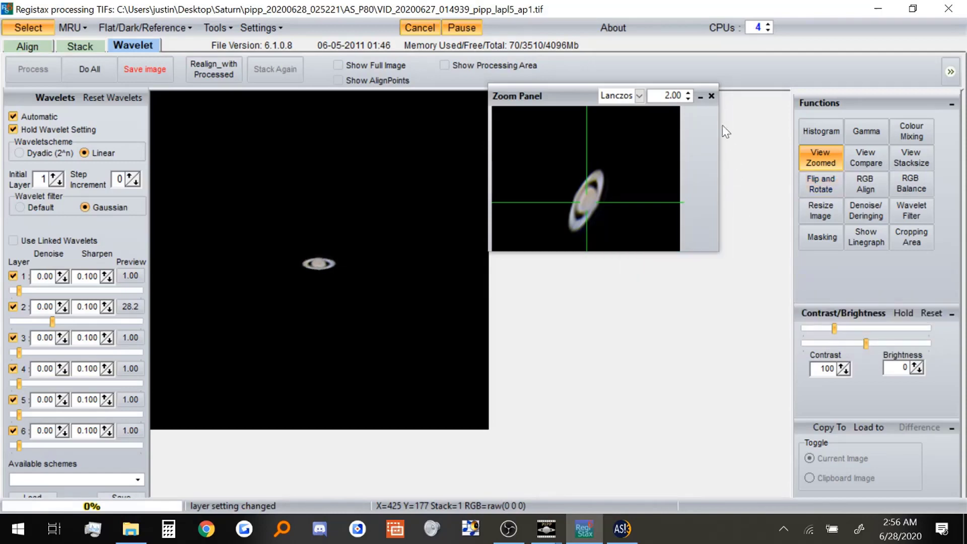
Step: Enlarge Saturn to 200% (896×896) and save it to the Desktop as Saturn2
{"action": "left_click", "coordinate": [709, 97]}
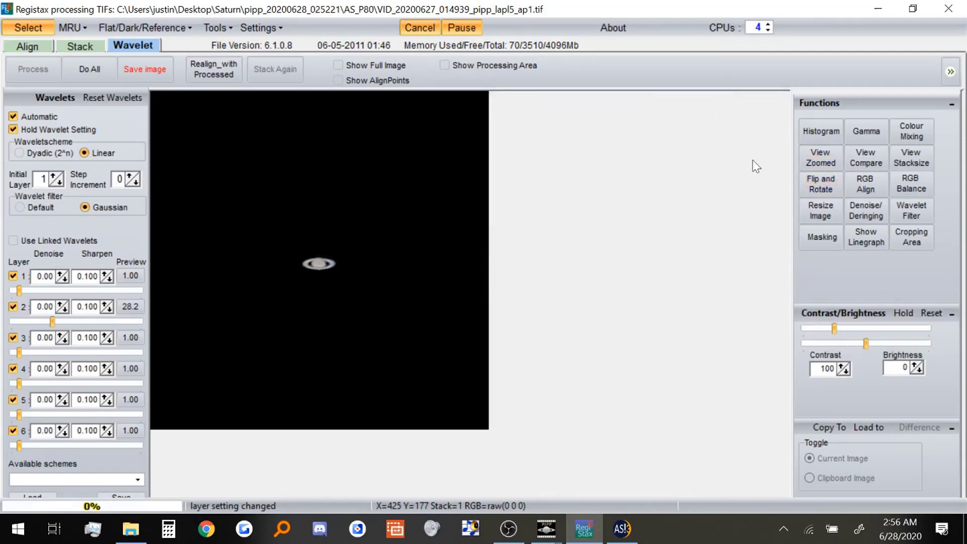
{"action": "left_click", "coordinate": [811, 212]}
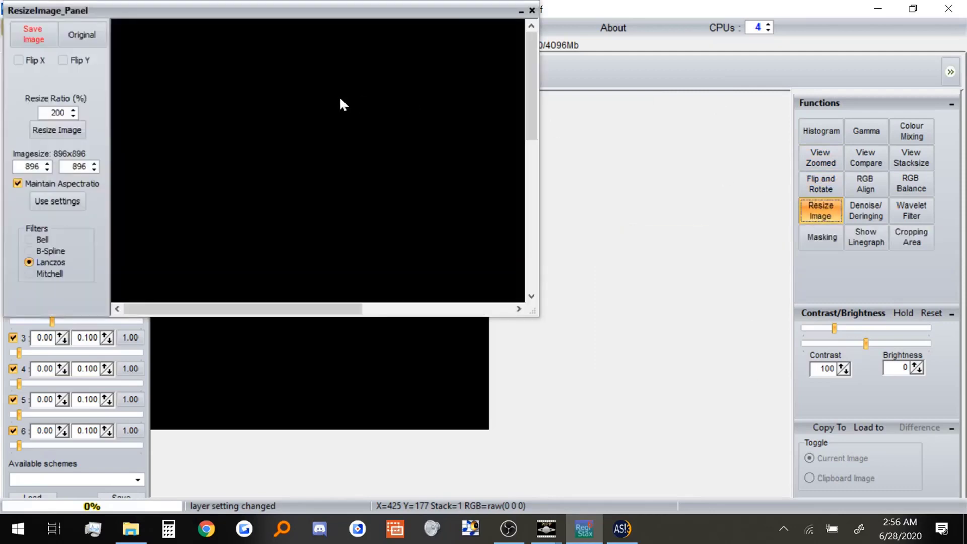
{"action": "left_click", "coordinate": [36, 40]}
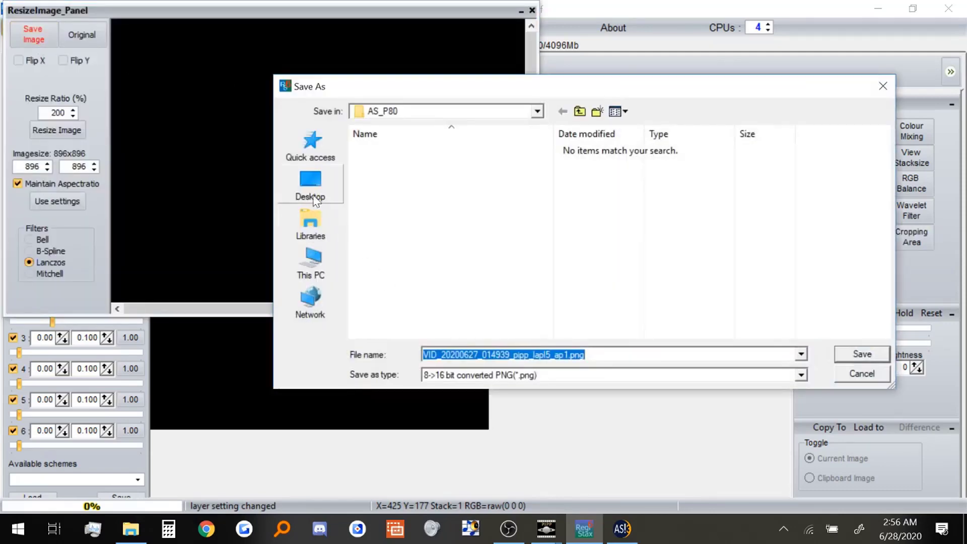
{"action": "left_click", "coordinate": [315, 197]}
{"action": "type", "text": "Satu"}
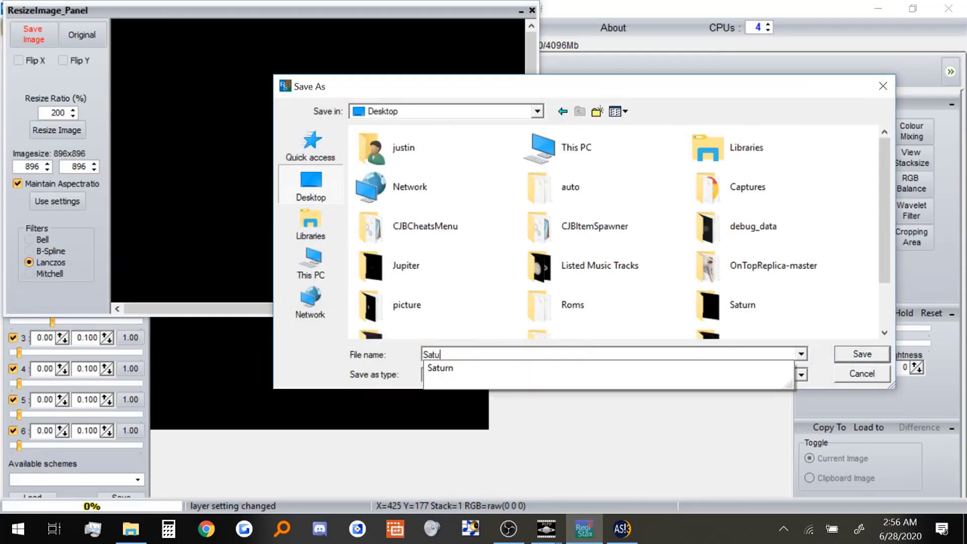
{"action": "type", "text": "rn2"}
{"action": "key", "text": "Return"}
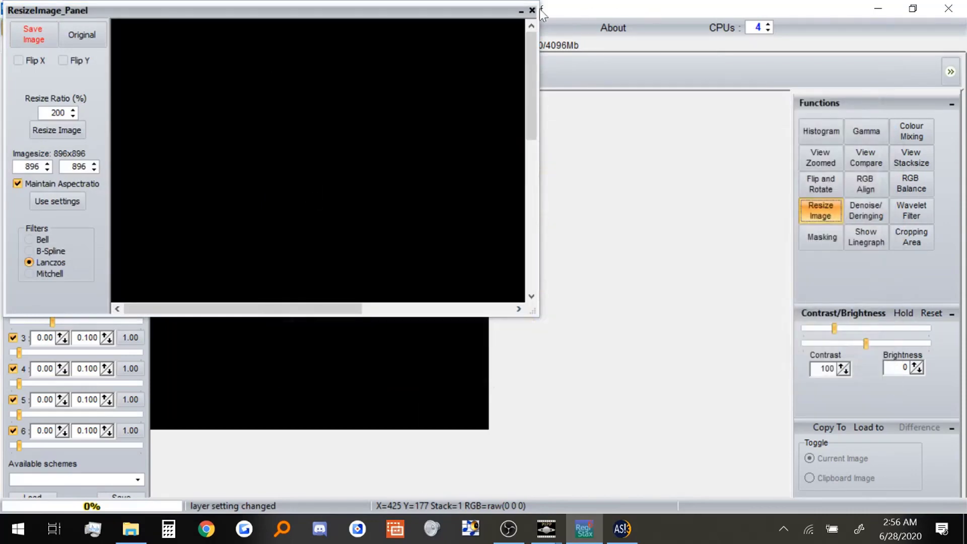
{"action": "left_click", "coordinate": [532, 10]}
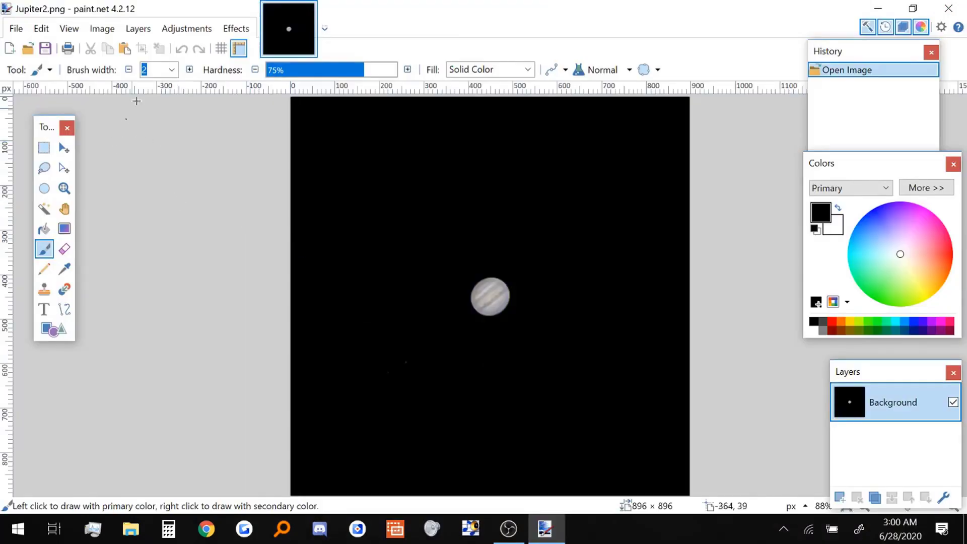
Step: Apply a Hue / Saturation adjustment raising Jupiter's saturation to 146
{"action": "left_click", "coordinate": [183, 31]}
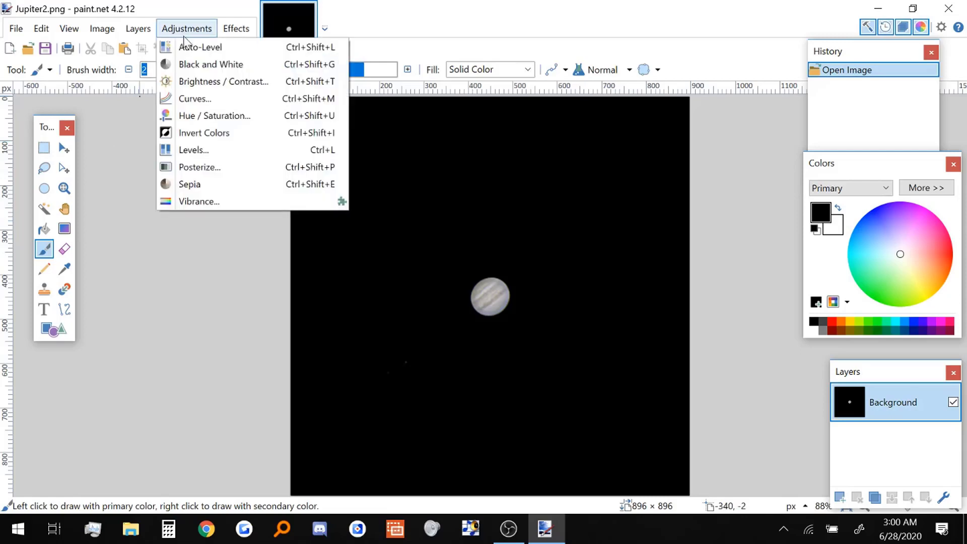
{"action": "left_click", "coordinate": [240, 122]}
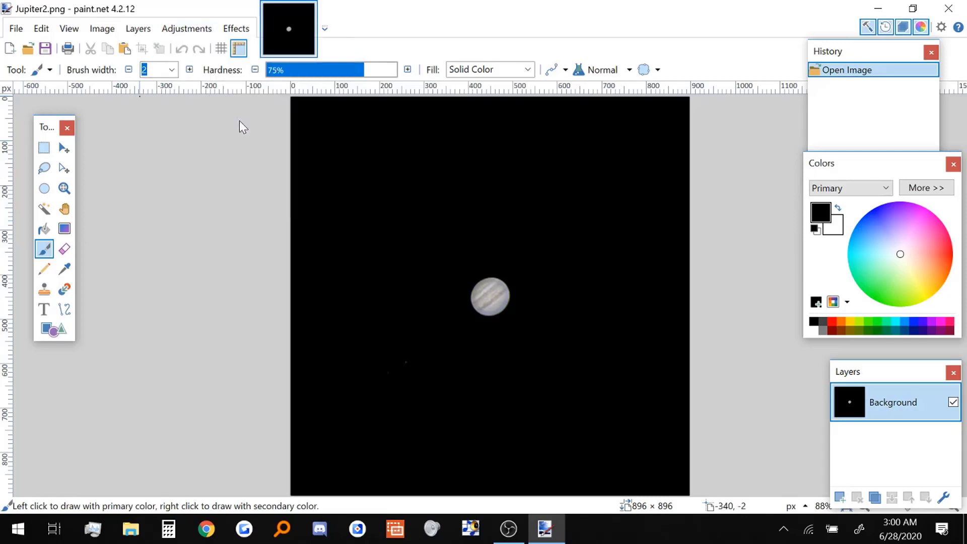
{"action": "left_click_drag", "start_coordinate": [464, 188], "coordinate": [717, 199]}
{"action": "left_click_drag", "start_coordinate": [699, 270], "coordinate": [739, 278]}
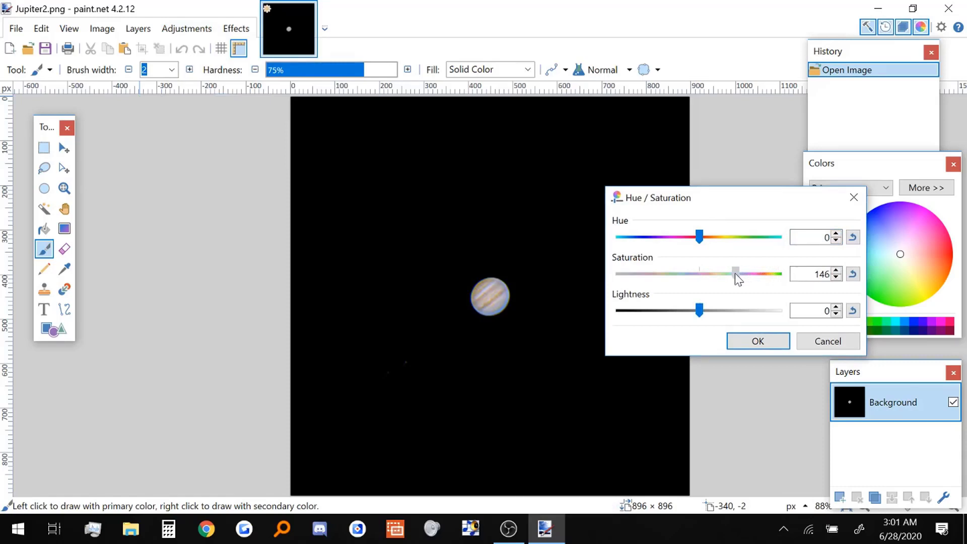
{"action": "left_click", "coordinate": [744, 340]}
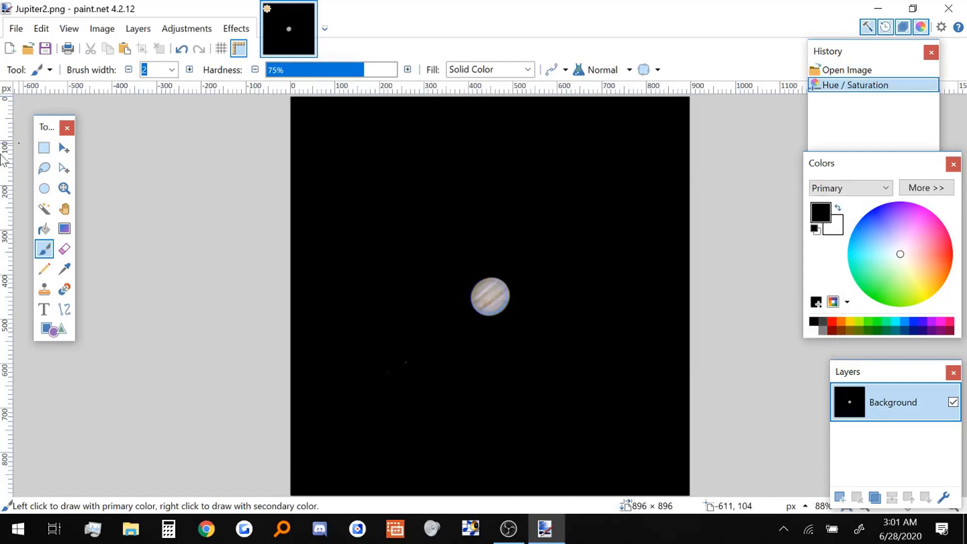
Step: Crop a rectangle around Jupiter into a new 470 × 405 image and deselect
{"action": "left_click", "coordinate": [43, 150]}
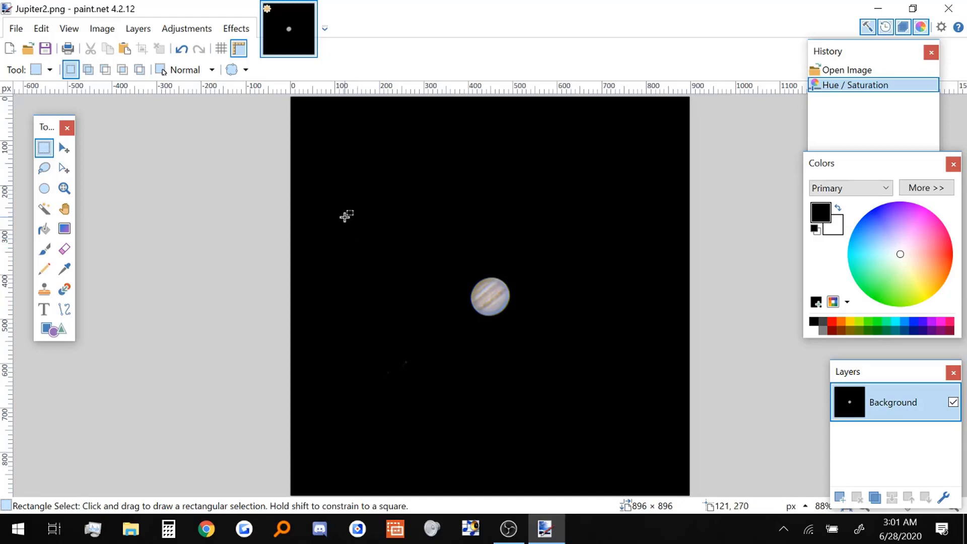
{"action": "mouse_move", "coordinate": [346, 218]}
{"action": "left_mouse_down"}
{"action": "mouse_move", "coordinate": [437, 331]}
{"action": "mouse_move", "coordinate": [557, 398]}
{"action": "left_mouse_up"}
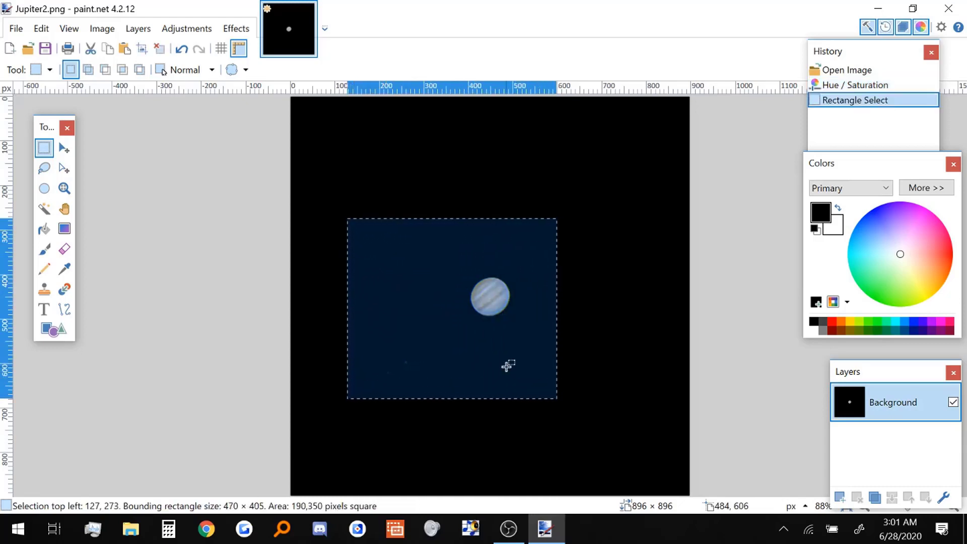
{"action": "left_click", "coordinate": [16, 29]}
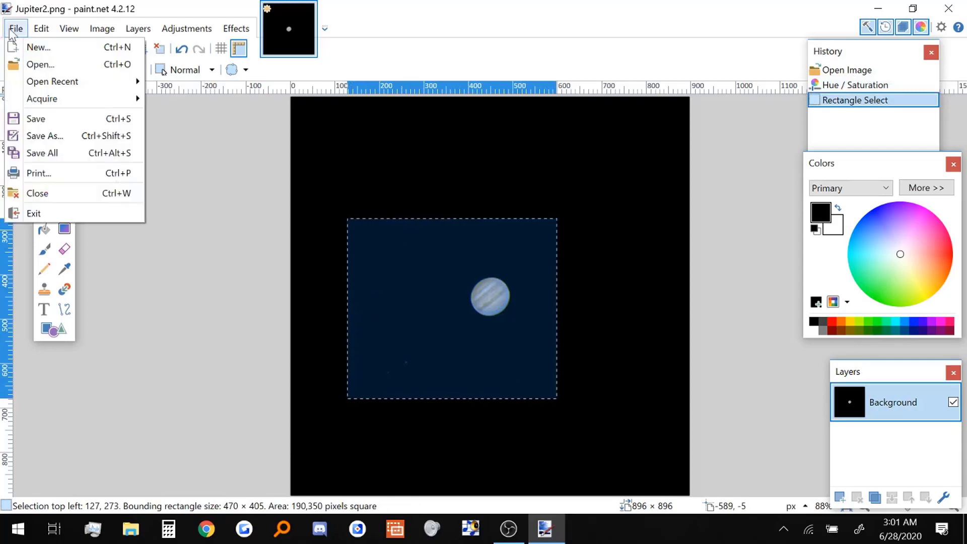
{"action": "left_click", "coordinate": [21, 44]}
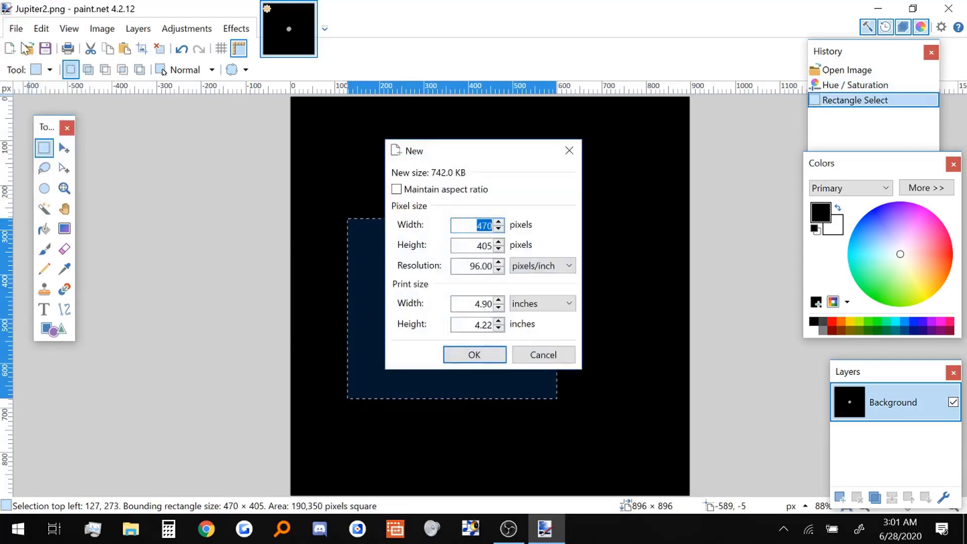
{"action": "key", "text": "Return"}
{"action": "key", "text": "ctrl+v"}
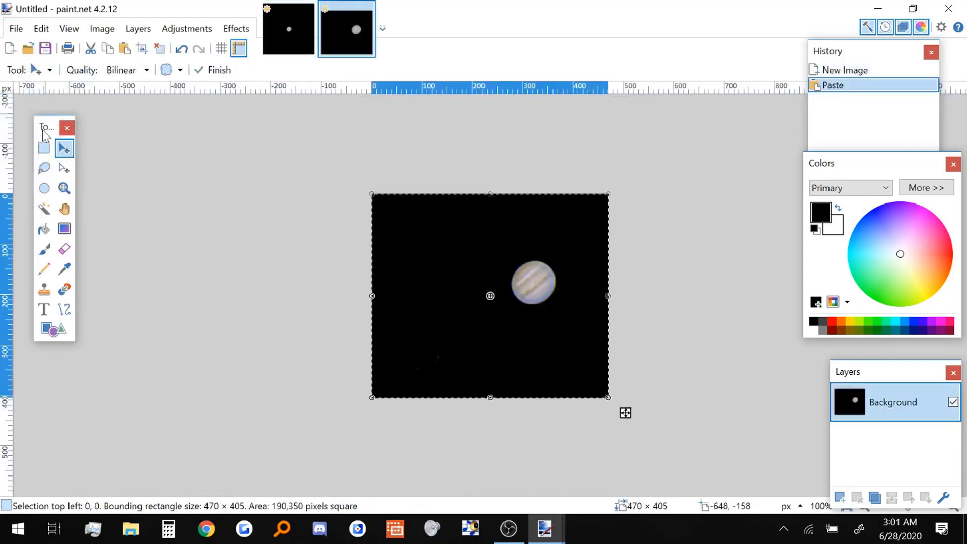
{"action": "left_click", "coordinate": [44, 150]}
{"action": "left_click", "coordinate": [252, 183]}
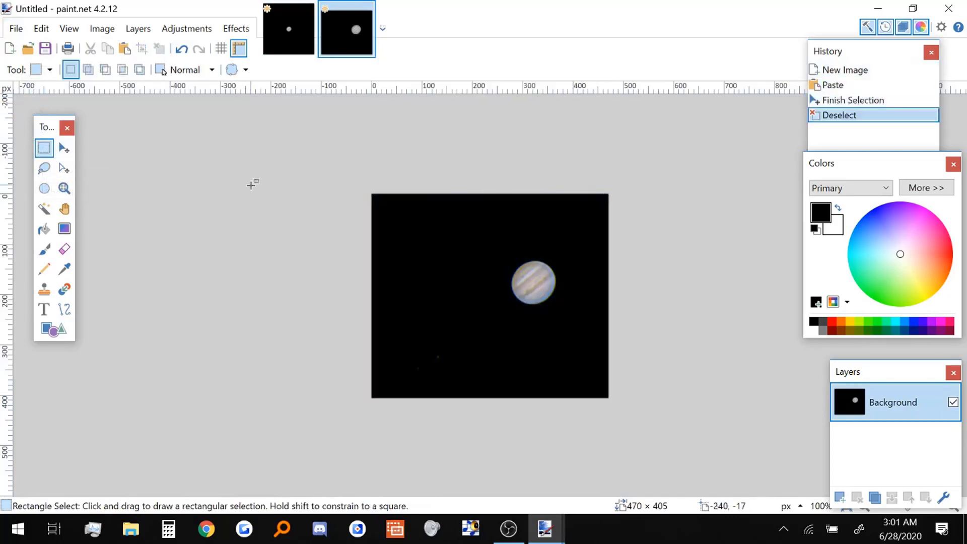
Step: Save the new image as Jupiter3.png with the default PNG settings
{"action": "left_click", "coordinate": [15, 29]}
{"action": "left_click", "coordinate": [41, 133]}
{"action": "type", "text": "Jupiter3"}
{"action": "key", "text": "Return"}
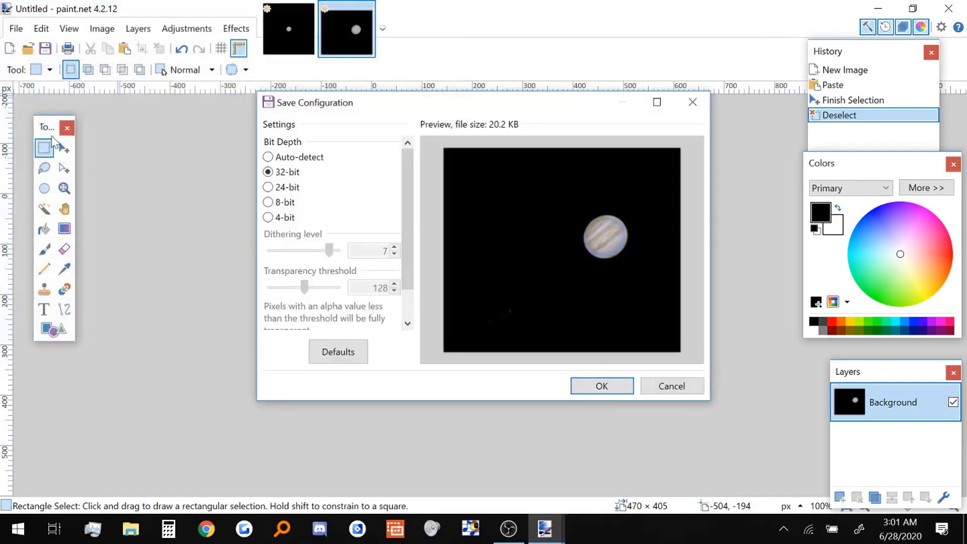
{"action": "left_click", "coordinate": [575, 382]}
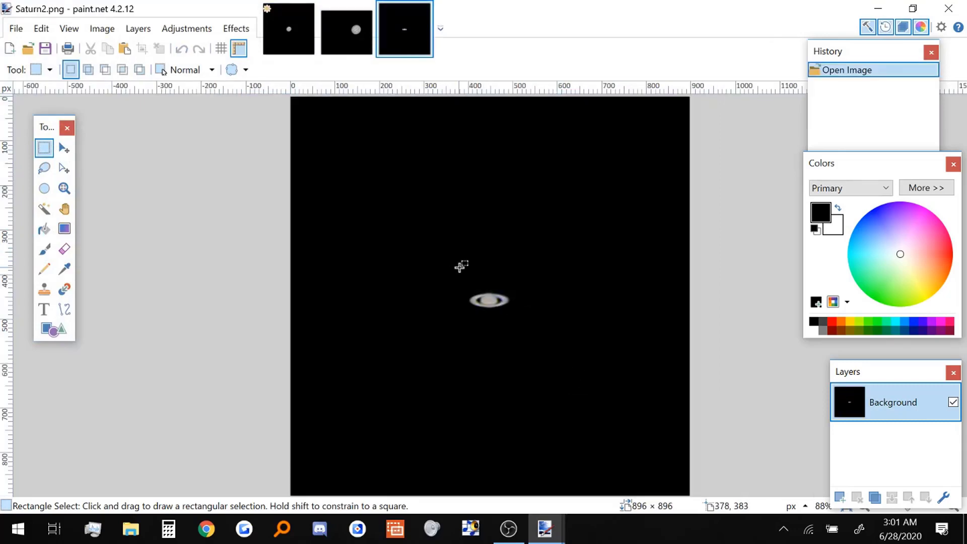
Step: Crop Saturn from Saturn2 into a new 198 × 174 image, deselect and zoom in
{"action": "left_click_drag", "start_coordinate": [445, 260], "coordinate": [533, 336]}
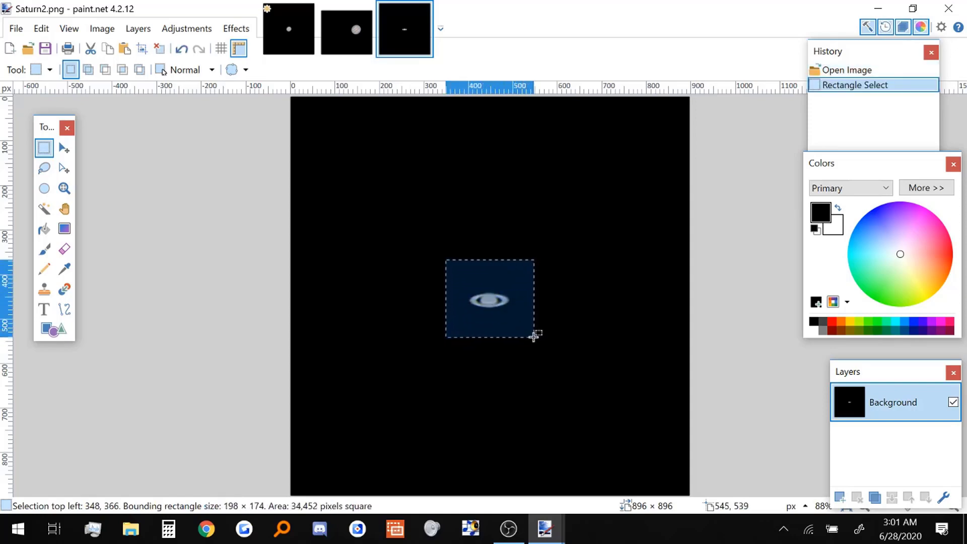
{"action": "left_click", "coordinate": [16, 29]}
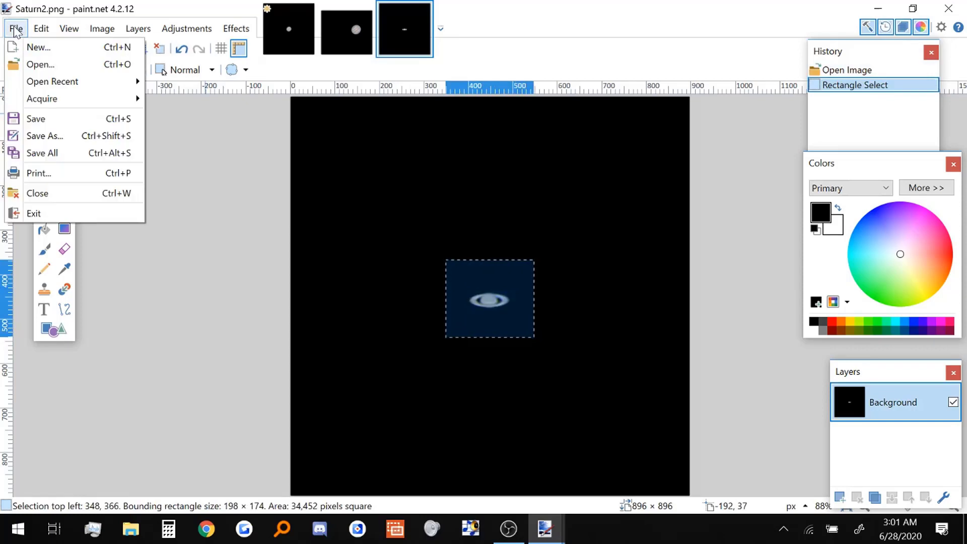
{"action": "left_click", "coordinate": [36, 47]}
{"action": "key", "text": "Return"}
{"action": "key", "text": "ctrl+v"}
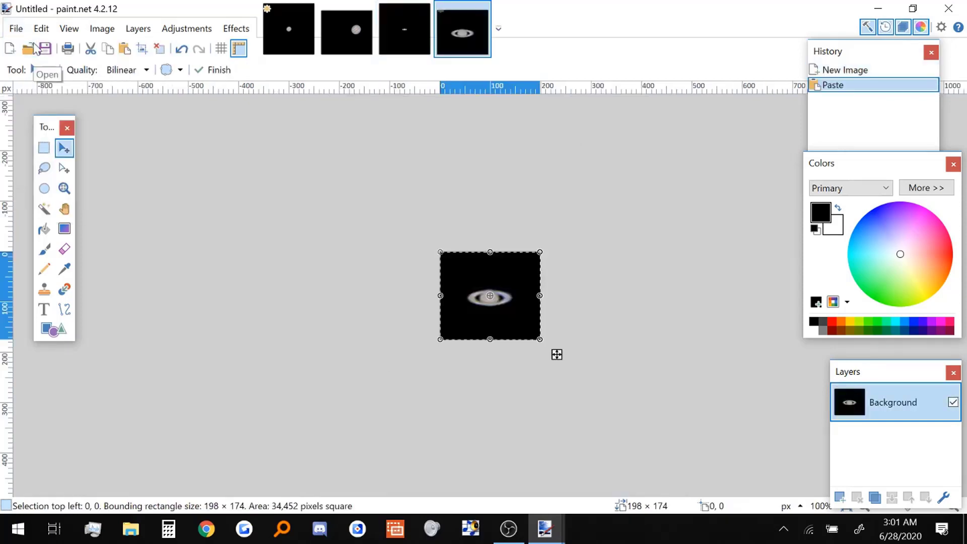
{"action": "left_click", "coordinate": [43, 148]}
{"action": "left_click", "coordinate": [165, 177]}
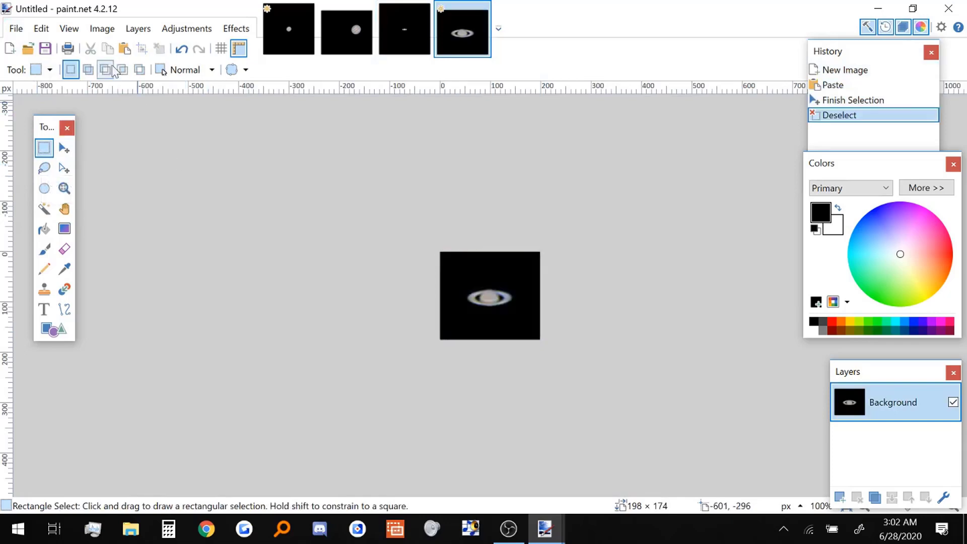
{"action": "left_click", "coordinate": [62, 33]}
{"action": "left_click", "coordinate": [76, 46]}
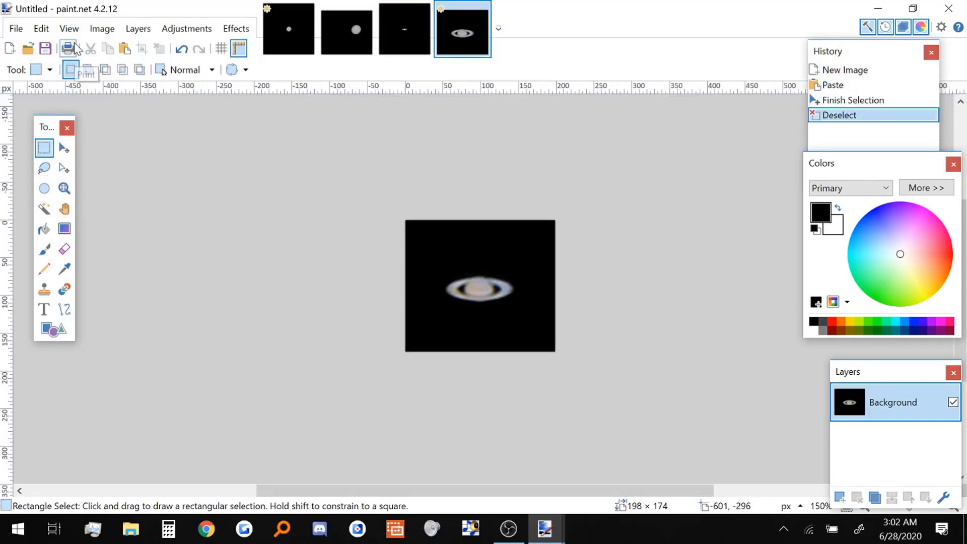
Step: Try lowering Saturn's saturation from 146 to 101 in Hue / Saturation, then cancel
{"action": "left_click", "coordinate": [186, 28]}
{"action": "left_click", "coordinate": [199, 115]}
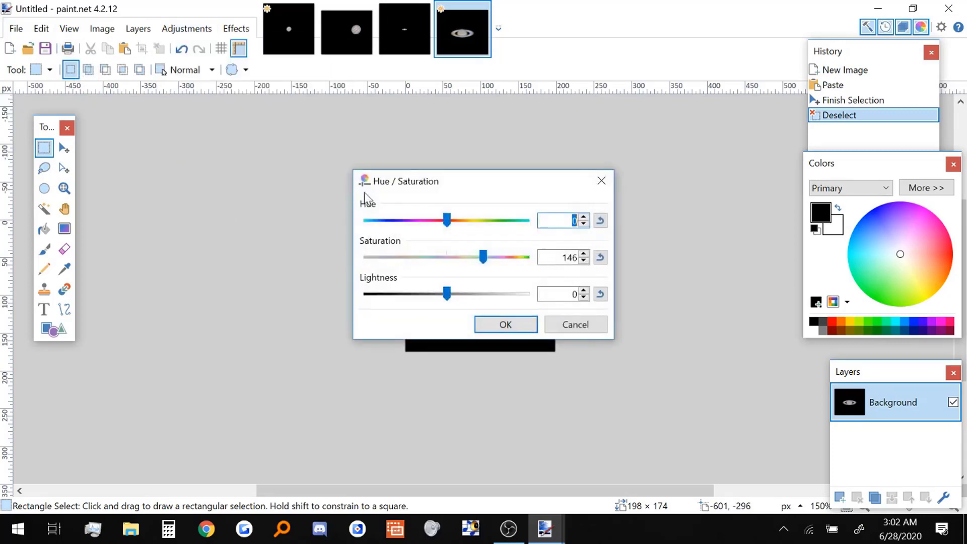
{"action": "left_click_drag", "start_coordinate": [449, 190], "coordinate": [687, 200]}
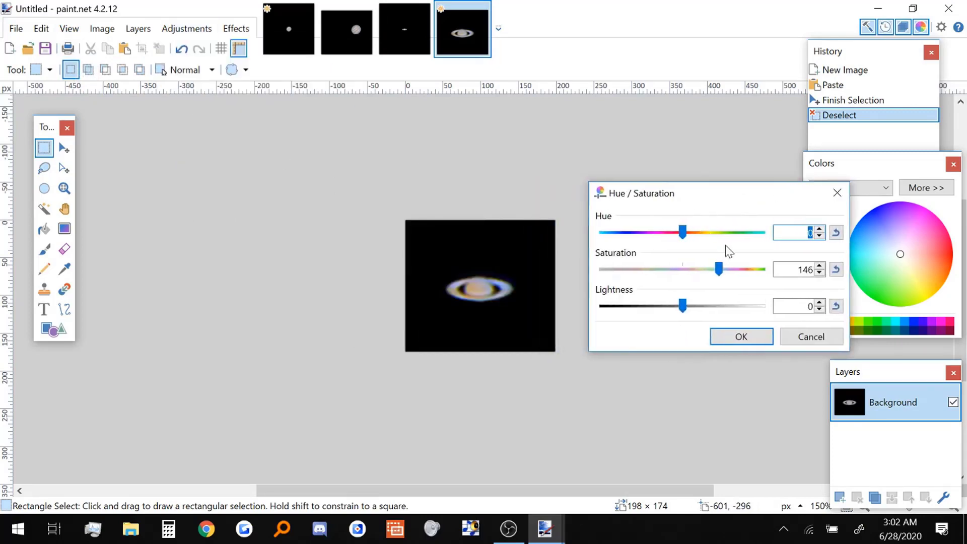
{"action": "left_click", "coordinate": [715, 271]}
{"action": "left_click_drag", "start_coordinate": [719, 276], "coordinate": [683, 276]}
{"action": "left_click", "coordinate": [811, 337]}
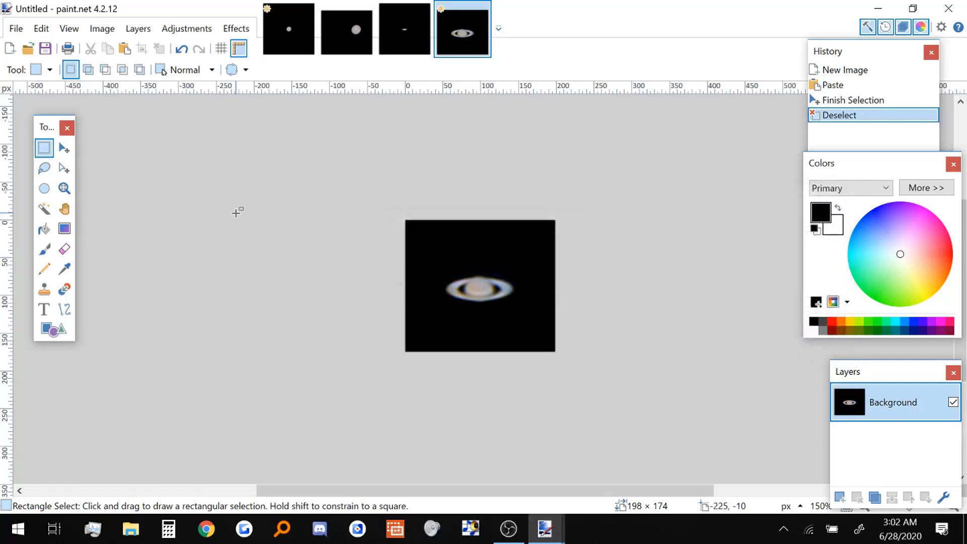
Step: Ellipse-select Saturn's globe, apply a Hue / Saturation boost to it, then deselect
{"action": "left_click", "coordinate": [44, 189]}
{"action": "left_click", "coordinate": [346, 218]}
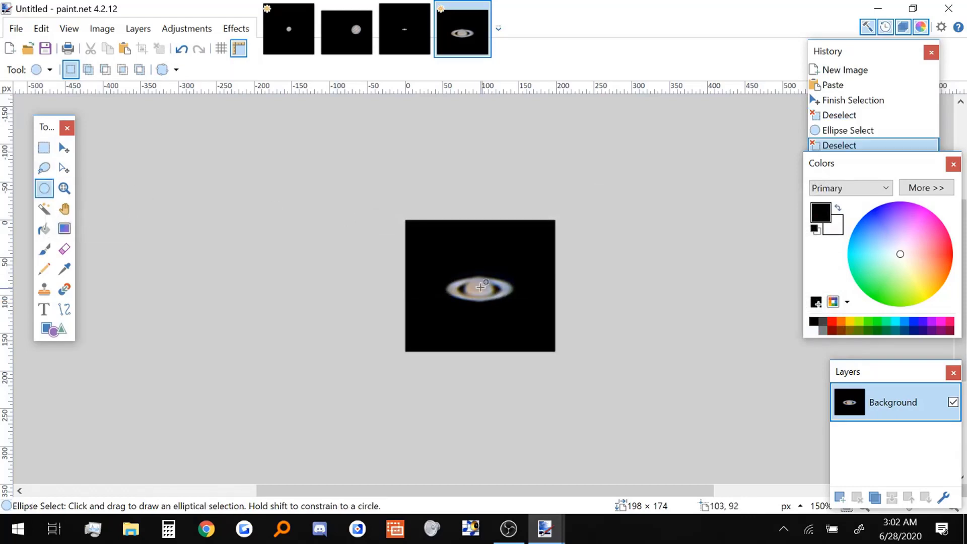
{"action": "left_click_drag", "start_coordinate": [463, 273], "coordinate": [494, 299]}
{"action": "left_click", "coordinate": [462, 273]}
{"action": "left_click", "coordinate": [195, 29]}
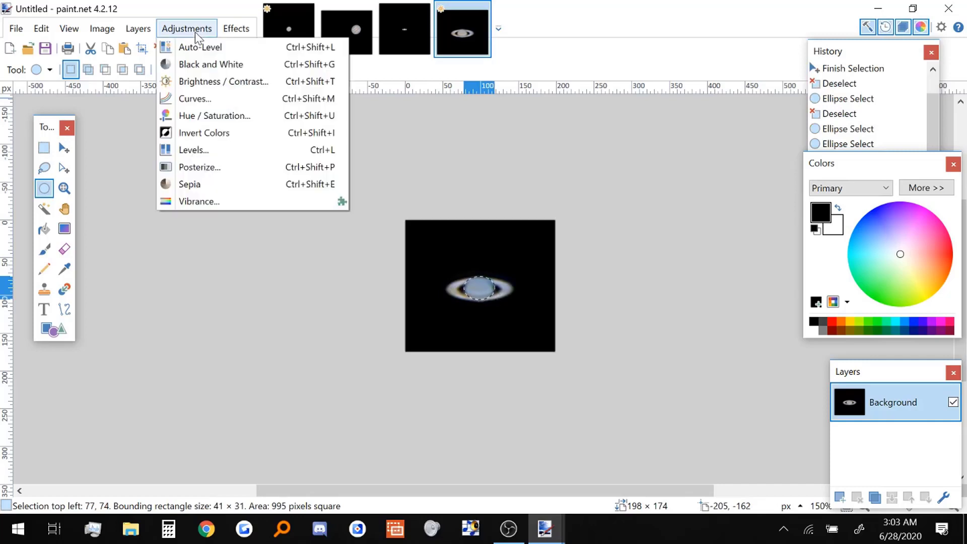
{"action": "left_click", "coordinate": [219, 123]}
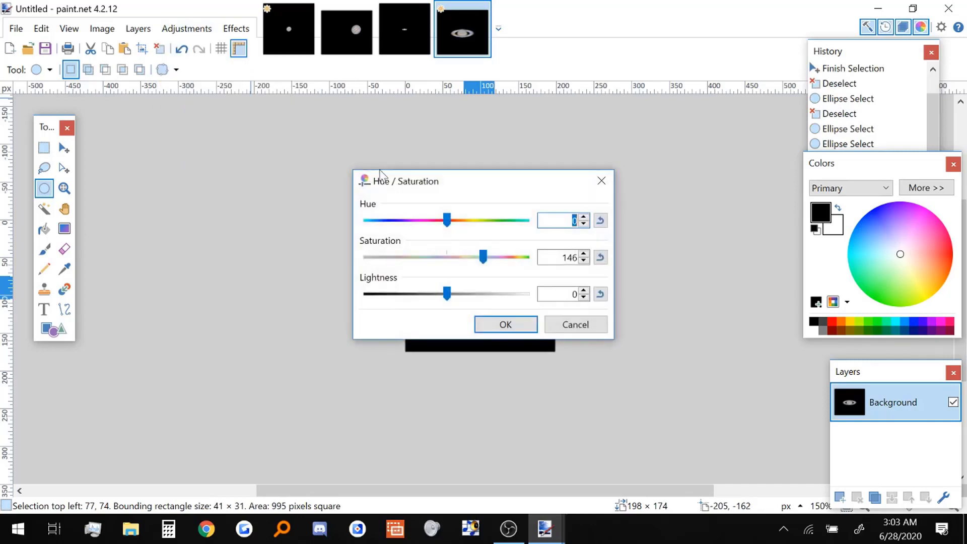
{"action": "left_click_drag", "start_coordinate": [410, 180], "coordinate": [665, 208]}
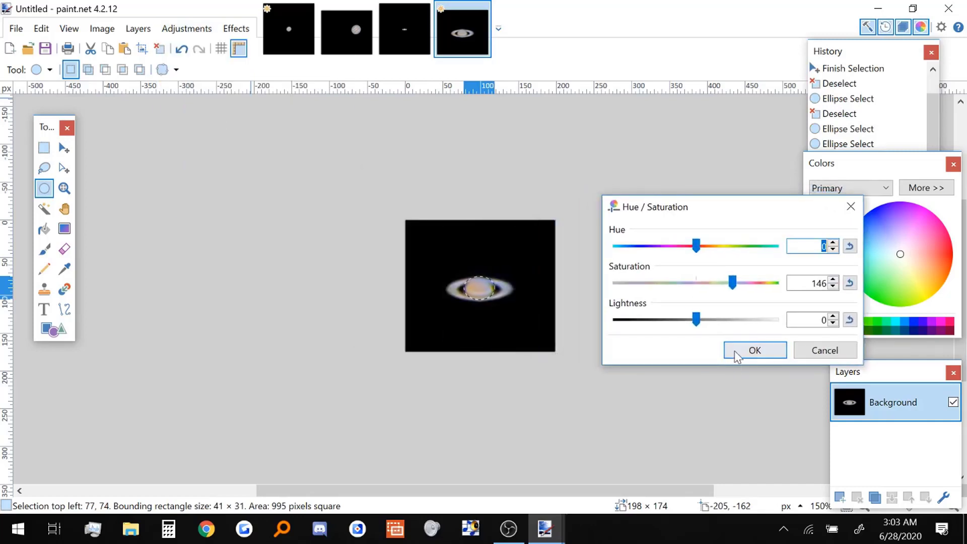
{"action": "left_click", "coordinate": [735, 350]}
{"action": "left_click", "coordinate": [44, 148]}
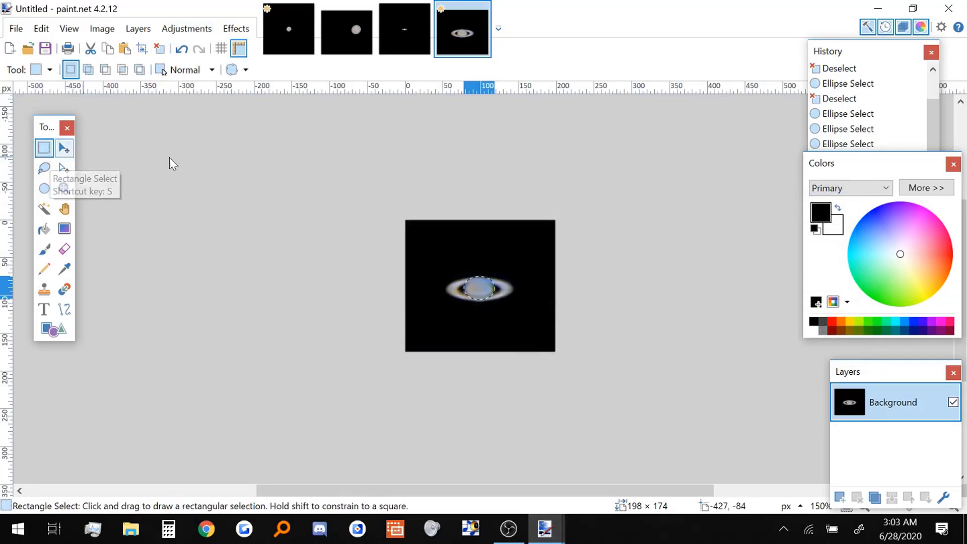
{"action": "left_click", "coordinate": [312, 199]}
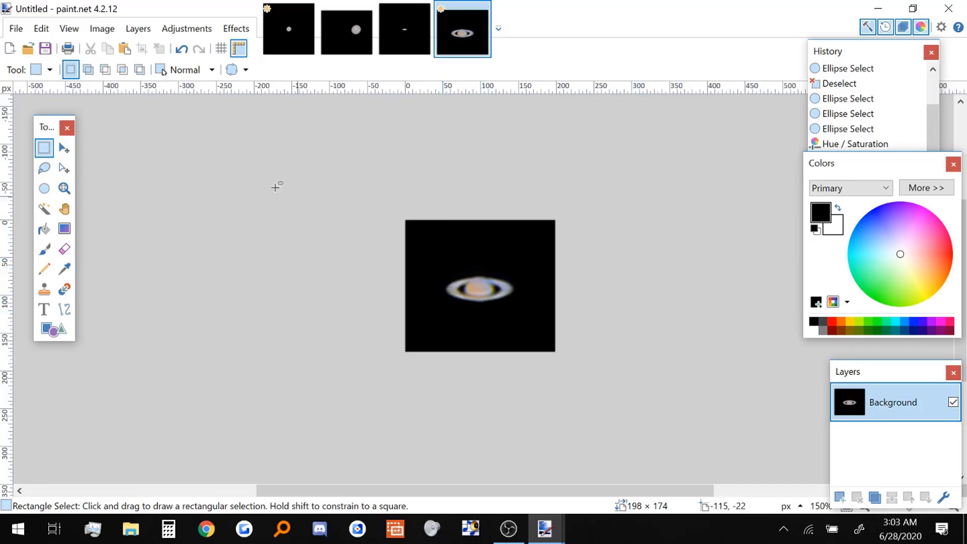
Step: Save the image as Saturn3.png with default PNG settings and close it
{"action": "left_click", "coordinate": [16, 28]}
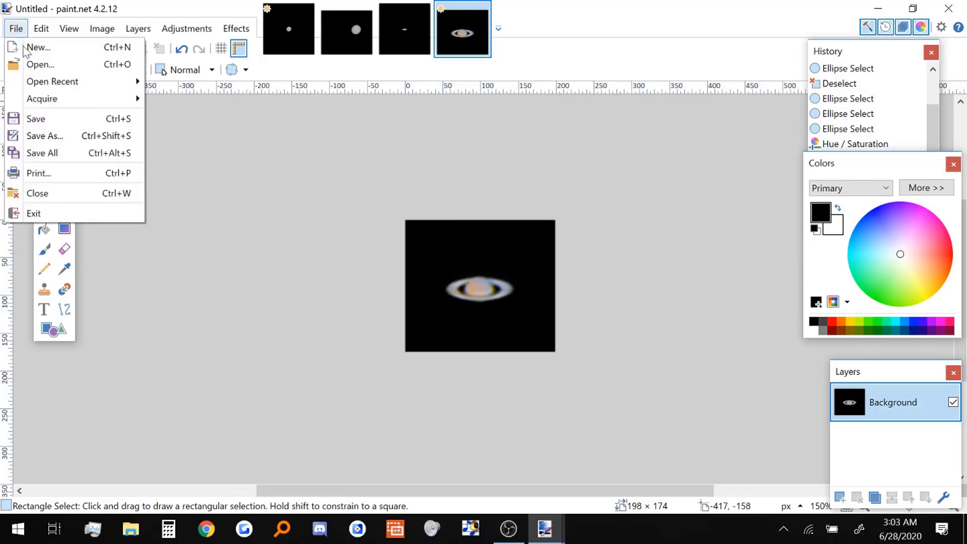
{"action": "left_click", "coordinate": [38, 135]}
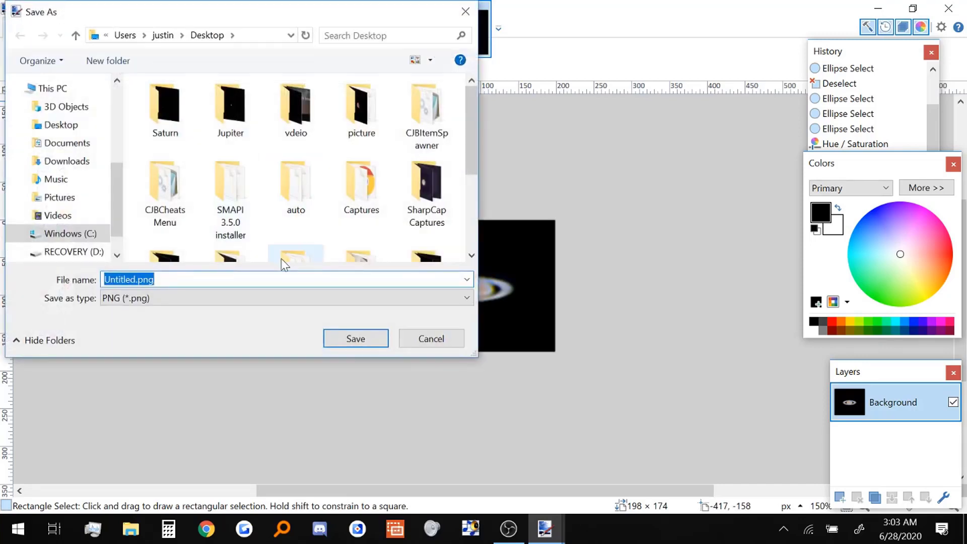
{"action": "type", "text": "Saturn3"}
{"action": "key", "text": "Return"}
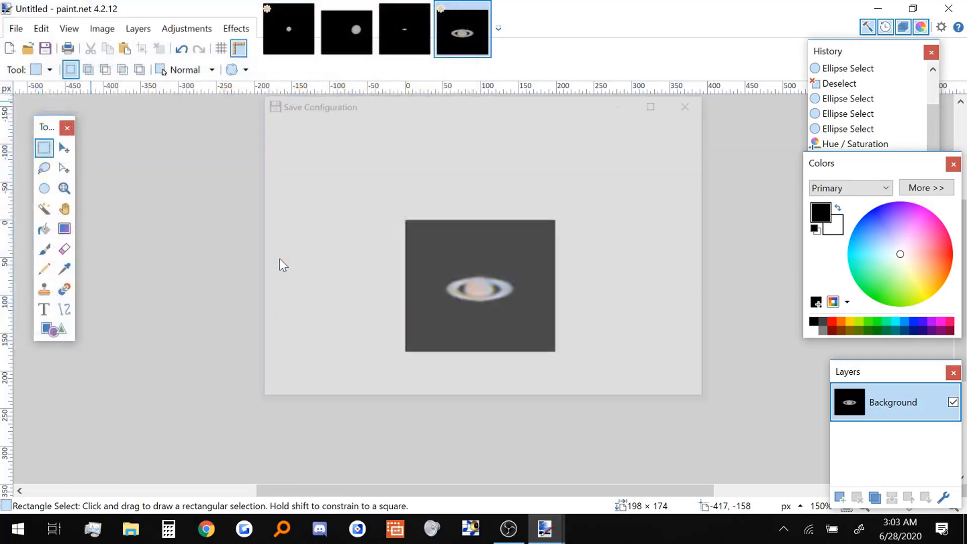
{"action": "left_click", "coordinate": [603, 391]}
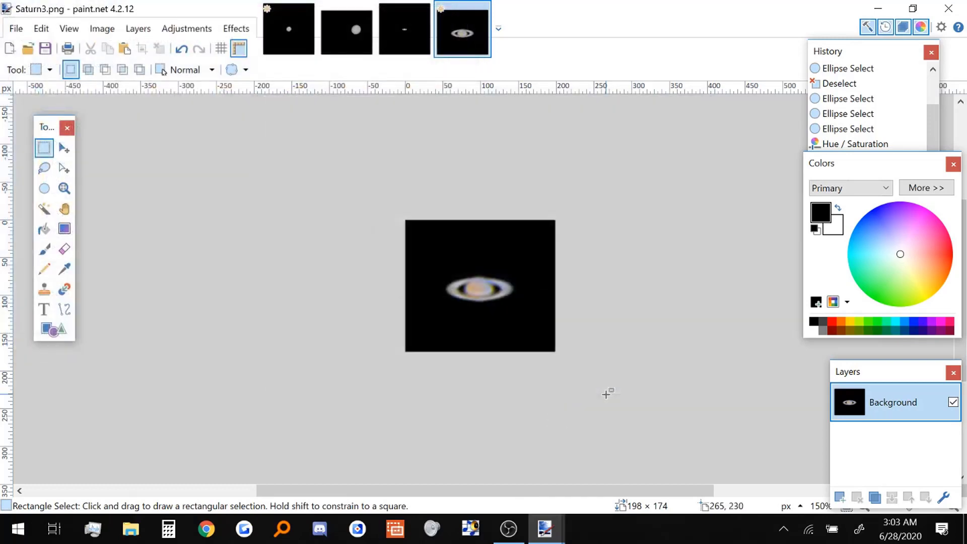
{"action": "left_click", "coordinate": [949, 9]}
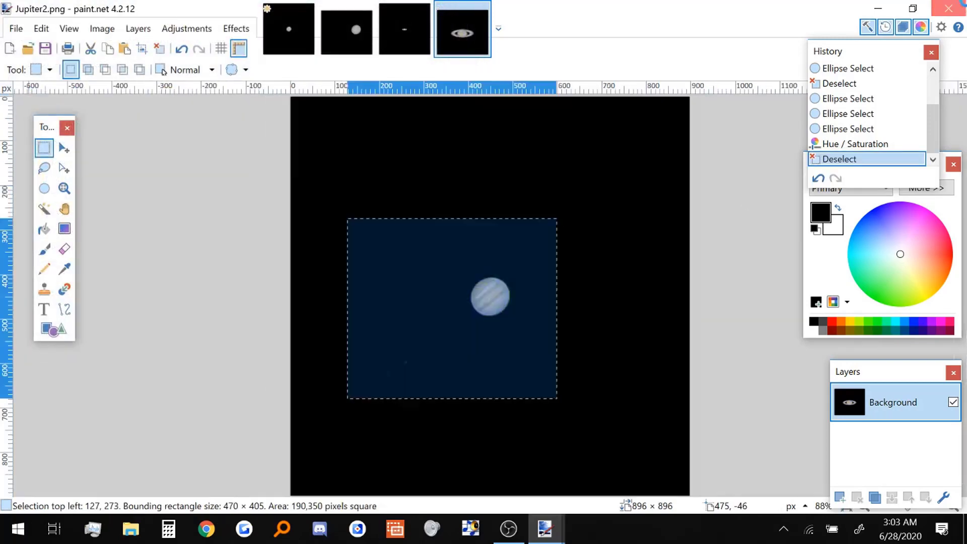
Step: Quit paint.net without saving changes to Jupiter2
{"action": "left_click", "coordinate": [549, 391]}
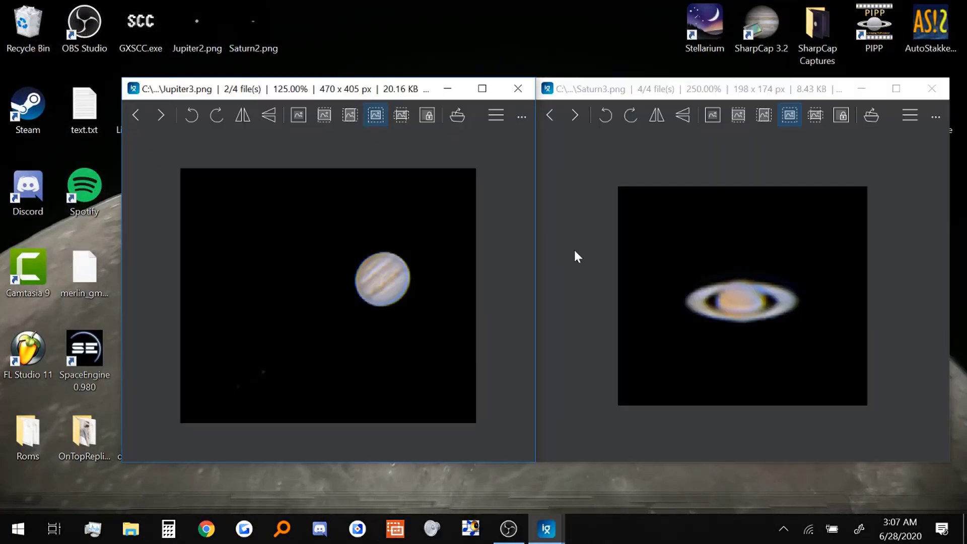